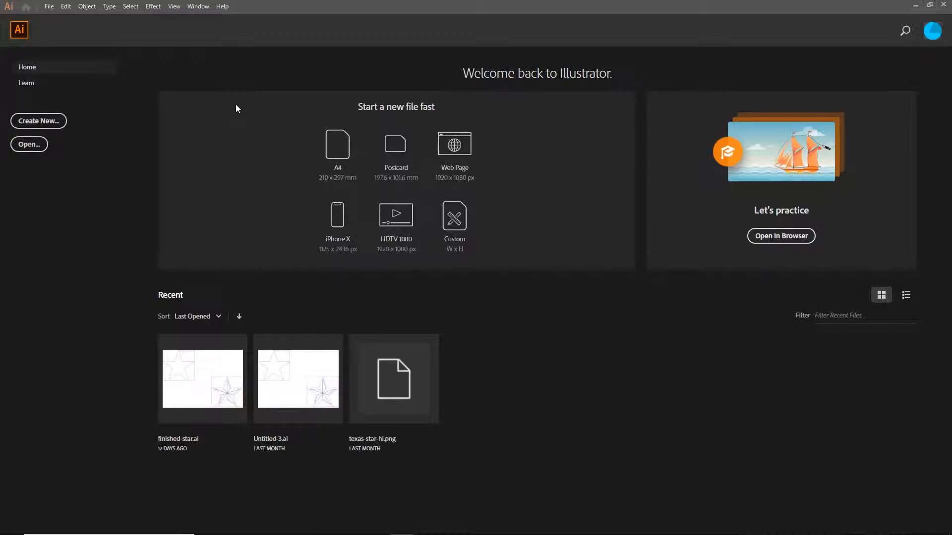
Step: Start a new document from the Art & Illustration presets with units set to Inches
click(45, 124)
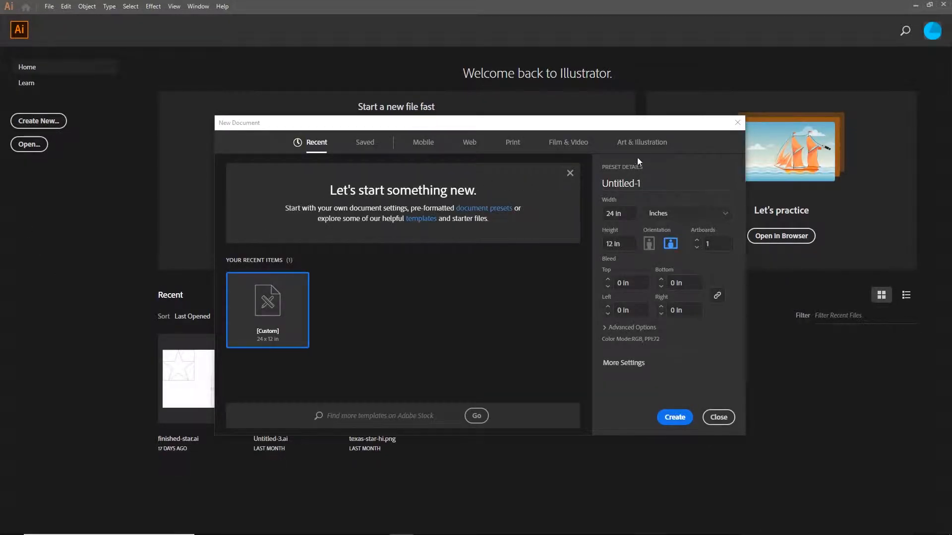
click(649, 144)
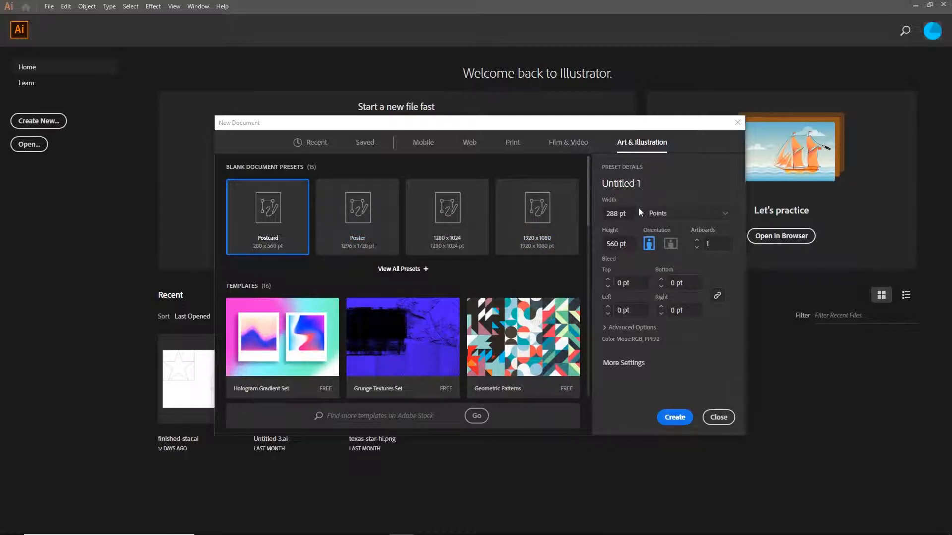
click(725, 213)
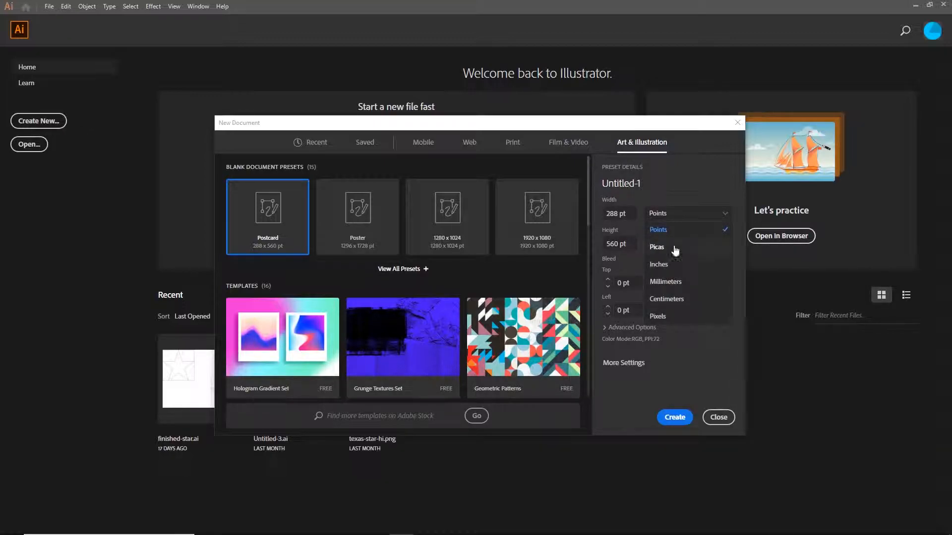
click(664, 265)
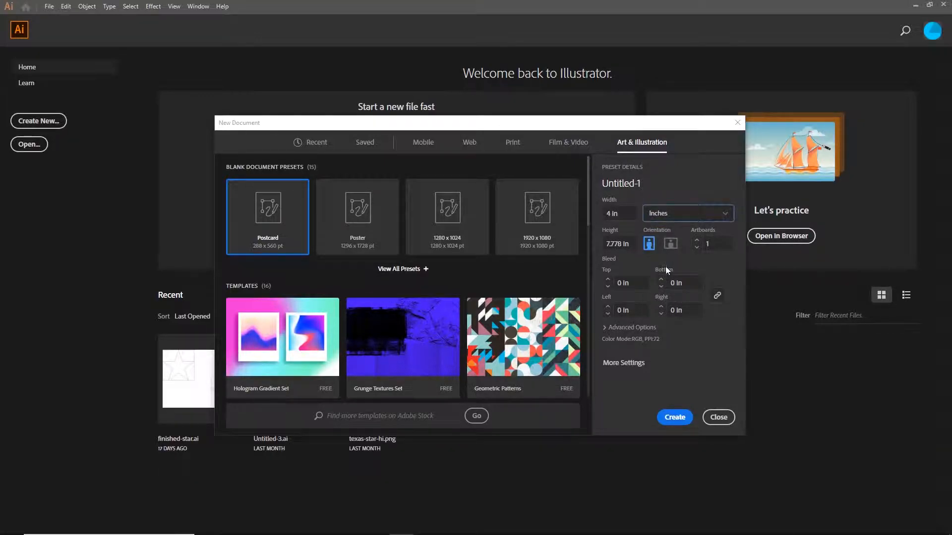
Step: Set the document to 24 in wide by 12 in high in landscape orientation, create it, and close the welcome tour
click(613, 214)
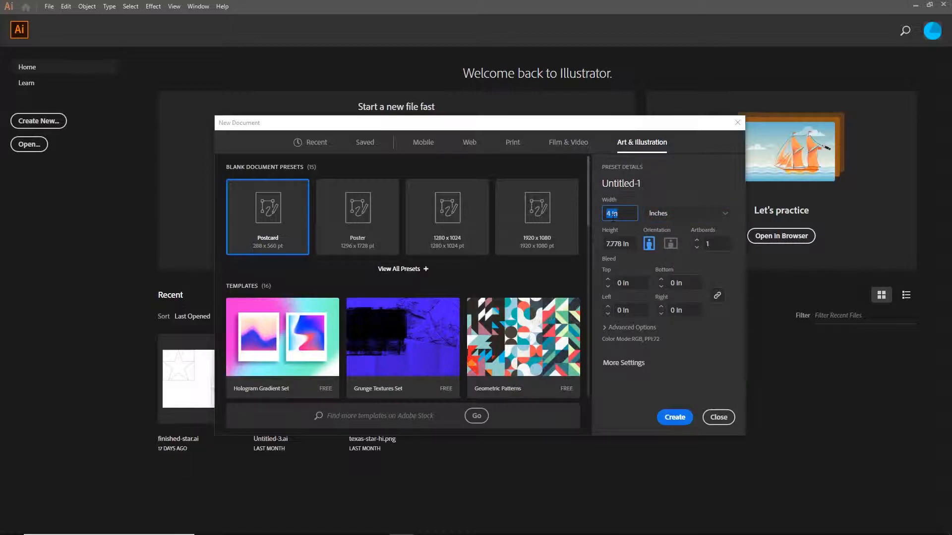
text(24)
click(620, 242)
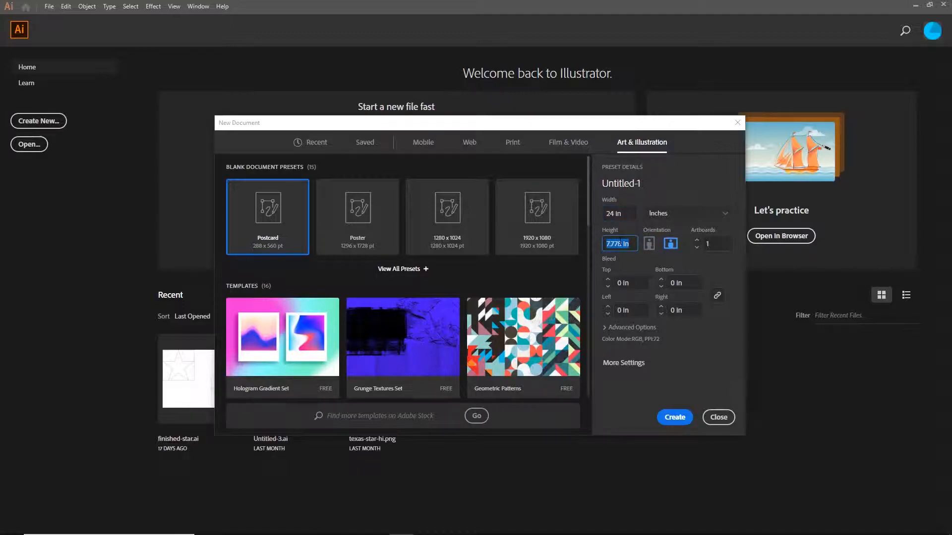
text(12)
click(671, 244)
click(675, 418)
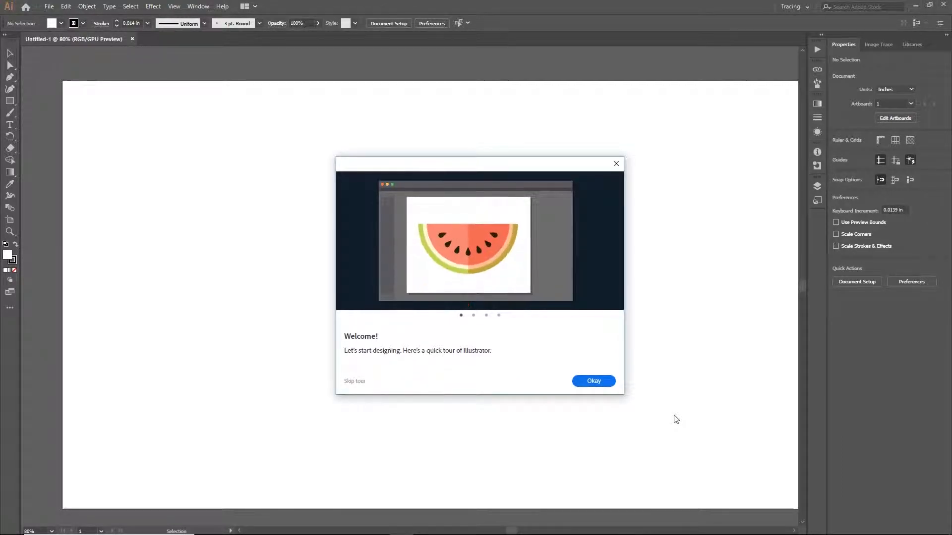
click(615, 163)
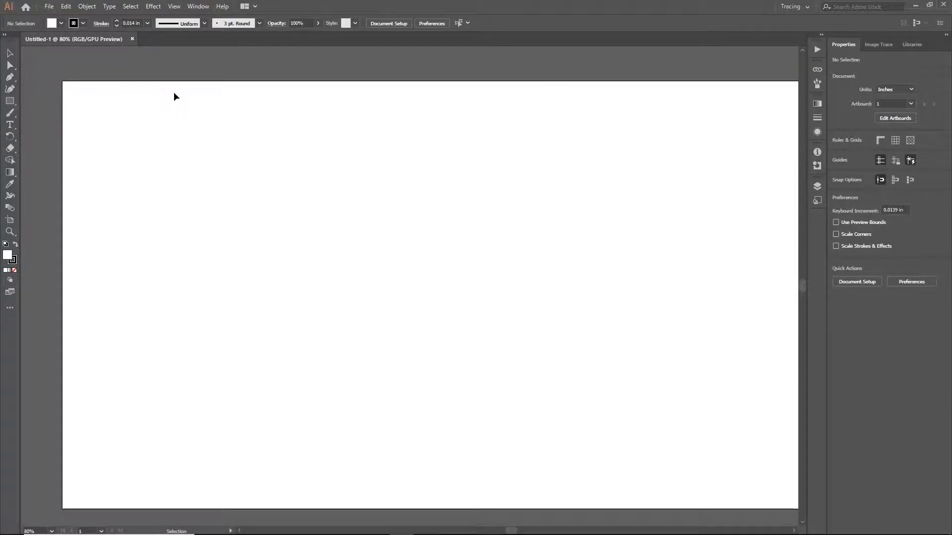
Step: Place the image texas-state-university-star_355440.jpg near the artboard's upper-left corner
click(48, 7)
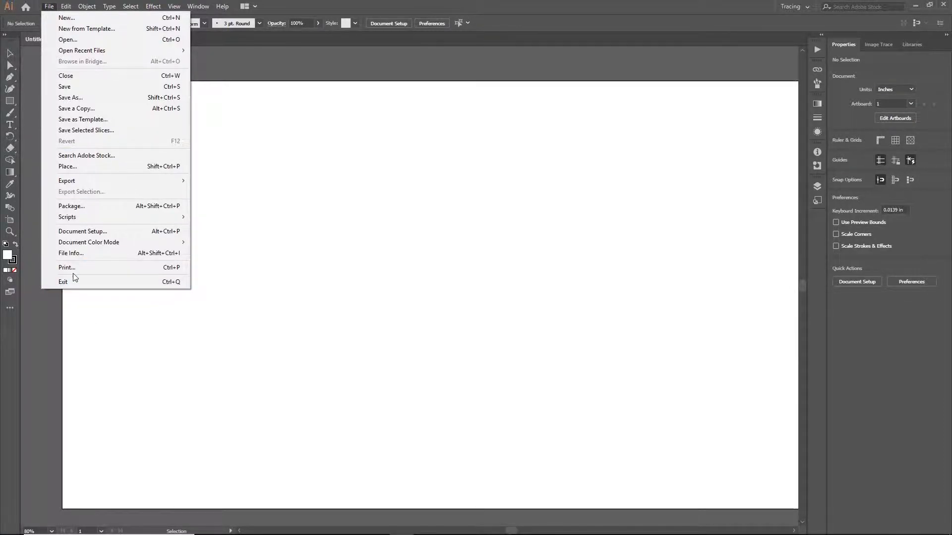
click(68, 168)
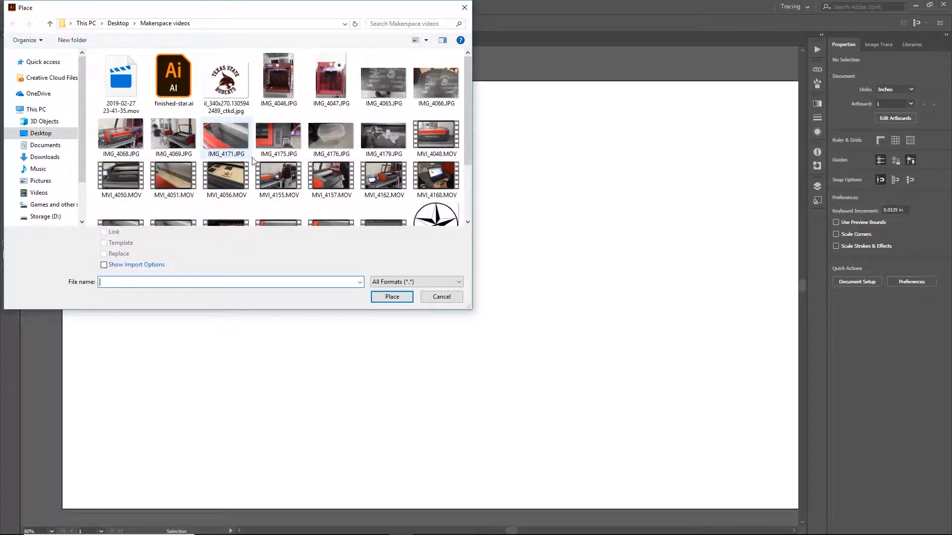
scroll(253, 160, down, 3)
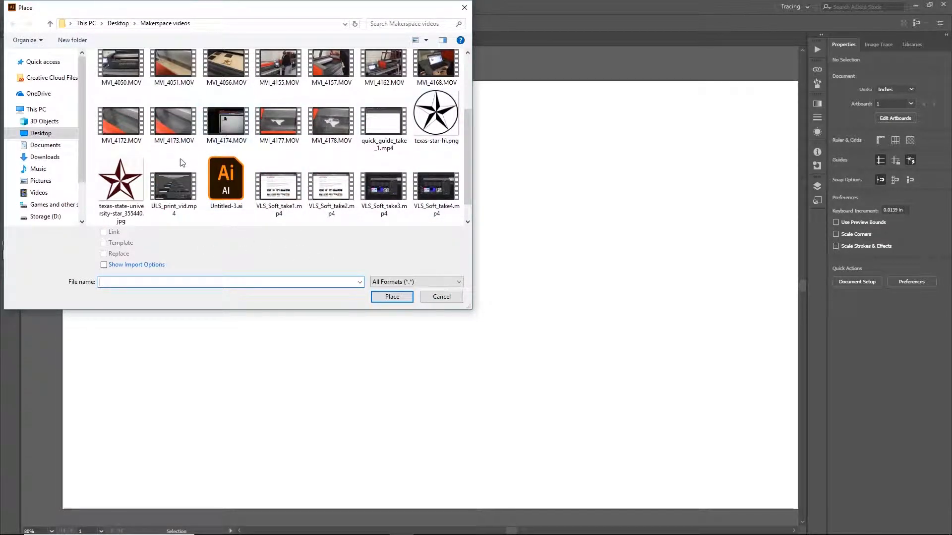
click(425, 131)
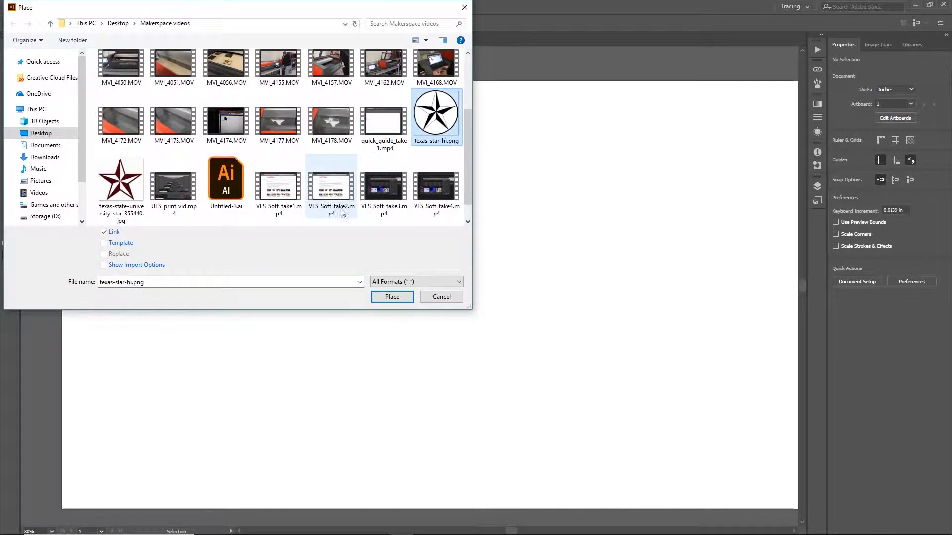
click(122, 193)
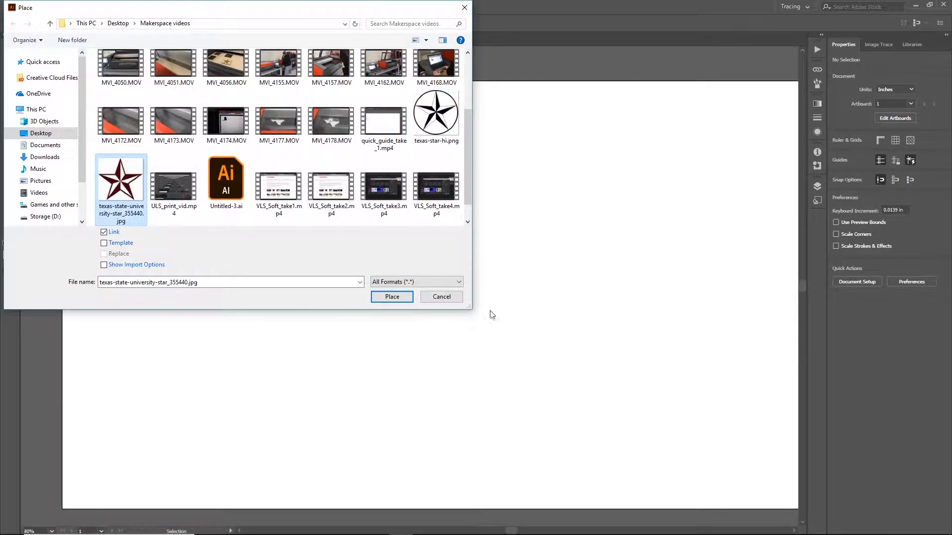
click(391, 297)
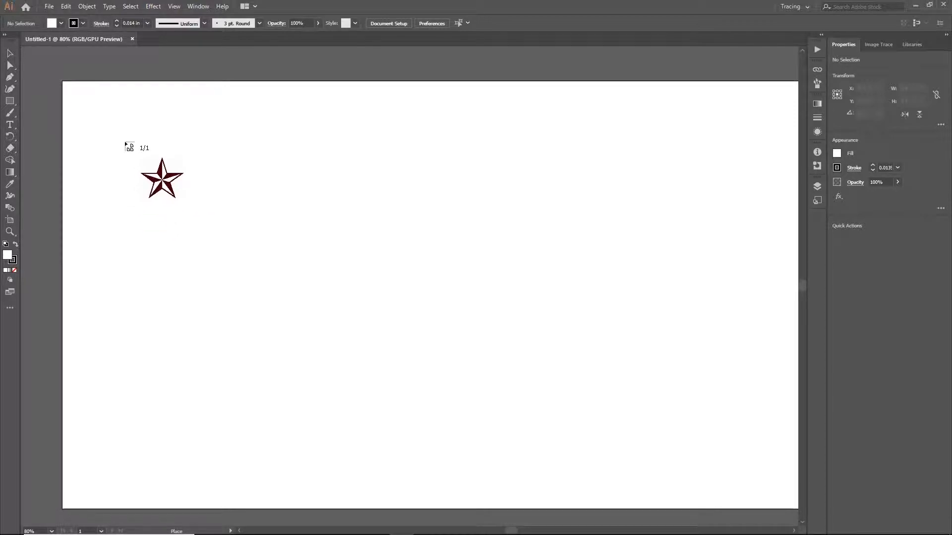
click(124, 142)
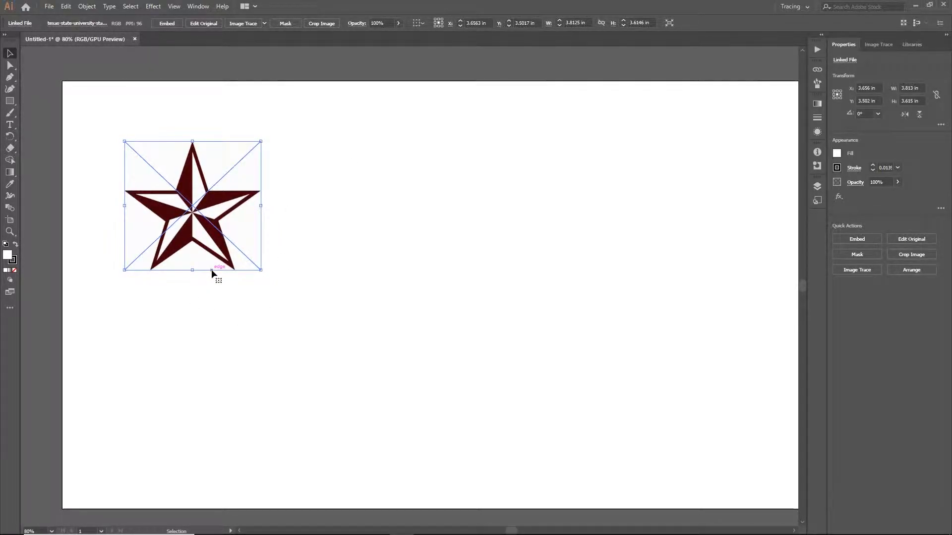
Step: Try the Essentials workspace, then switch back to the Tracing workspace
click(805, 8)
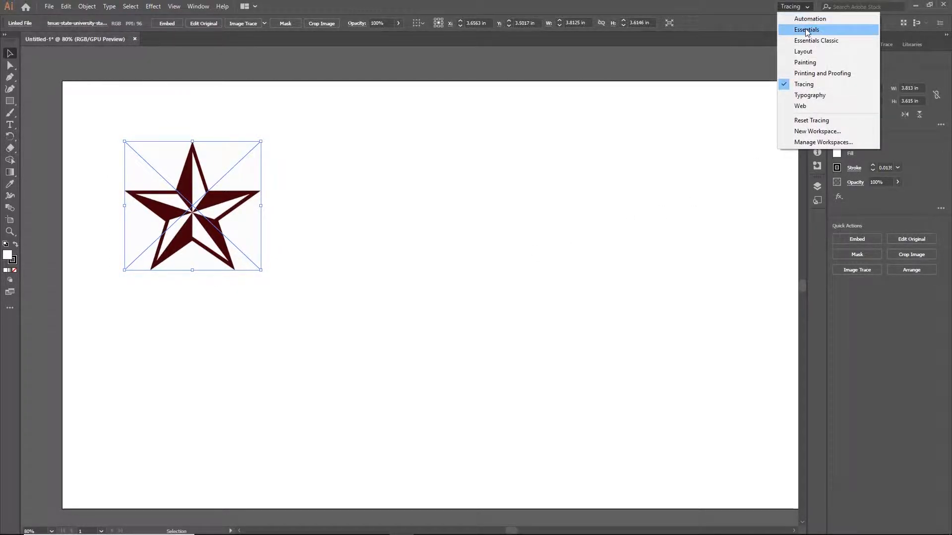
click(806, 29)
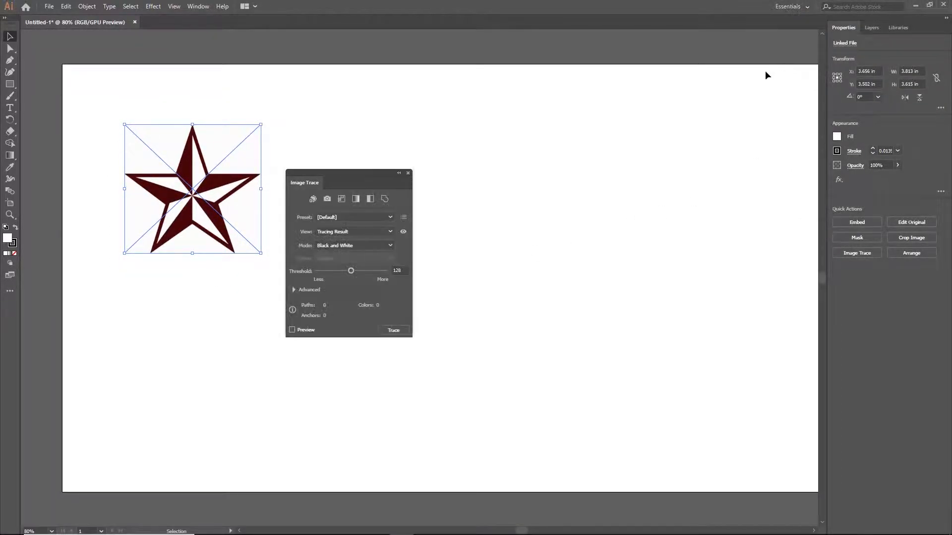
click(408, 172)
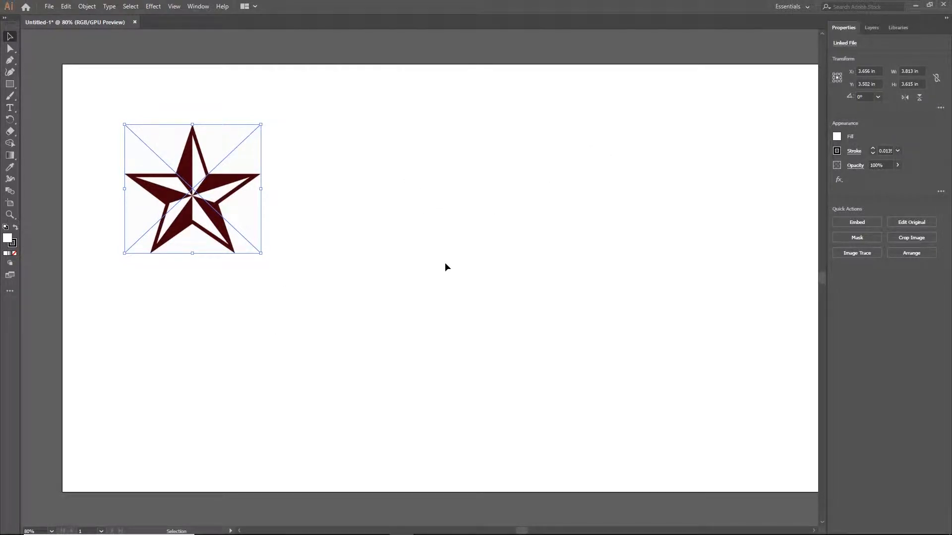
click(807, 7)
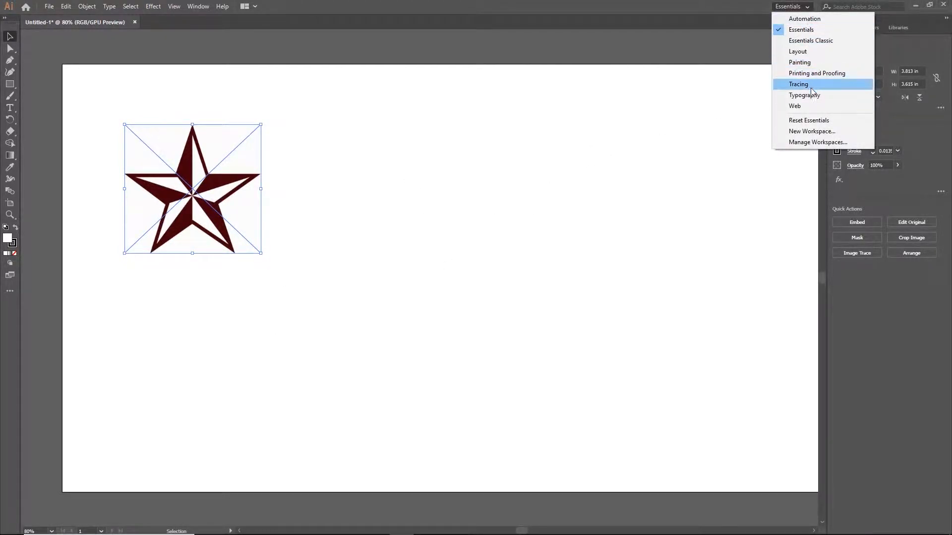
click(798, 84)
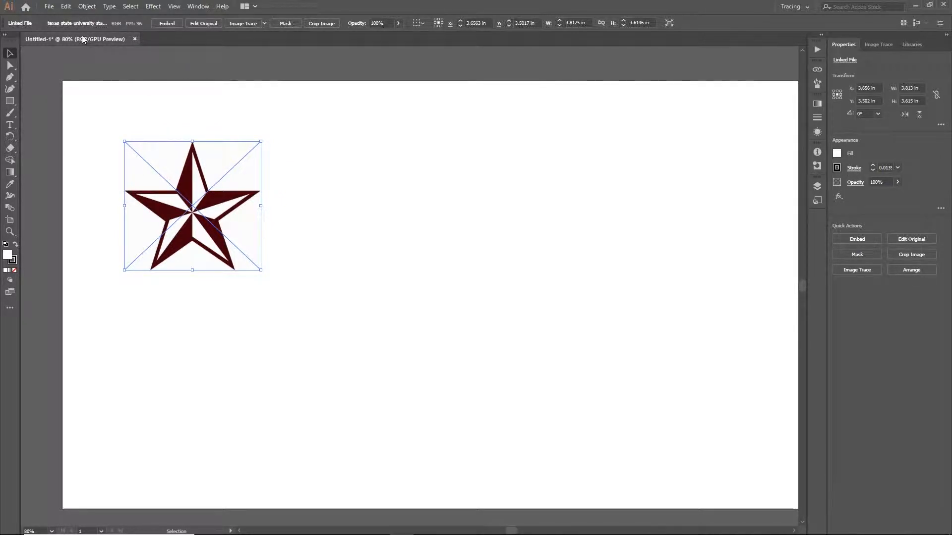
Step: Open the Units preferences to review the general, stroke and type units
click(70, 9)
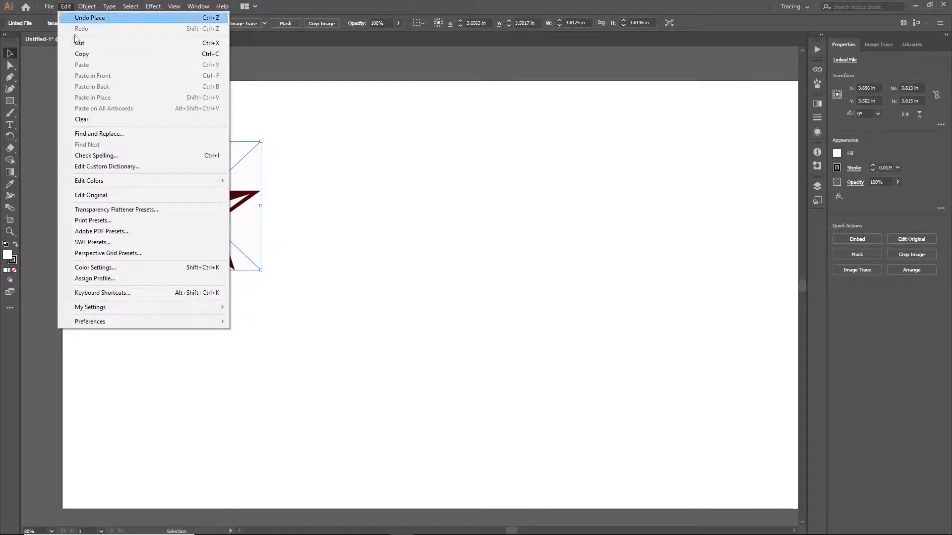
mouse_move(98, 324)
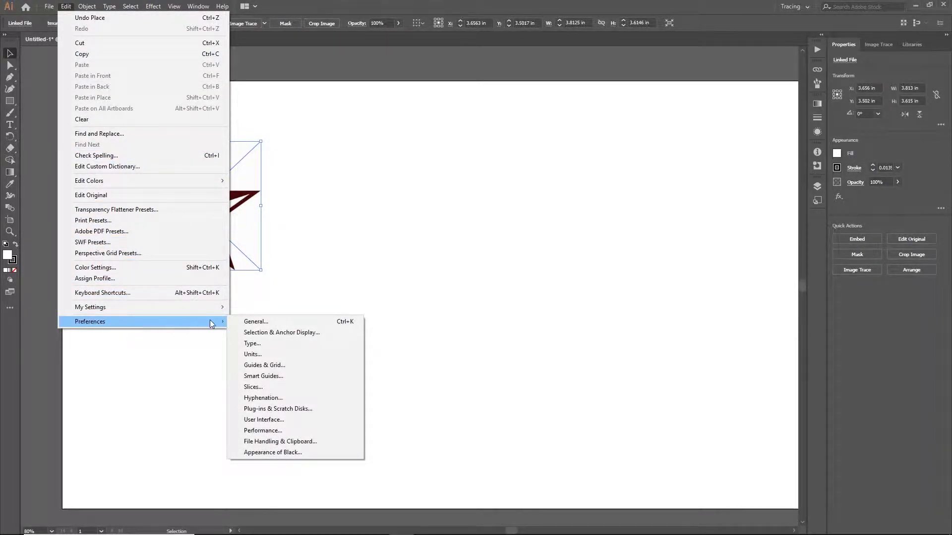
click(271, 355)
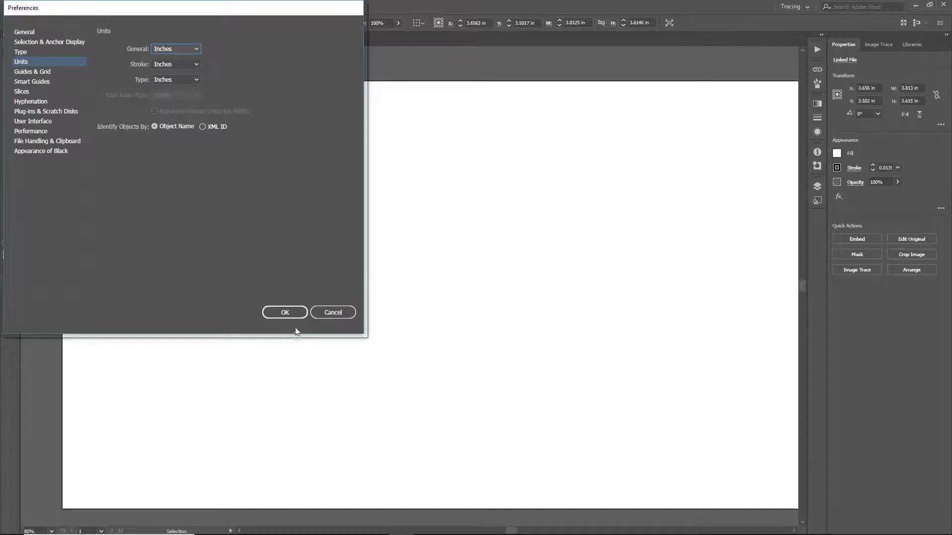
click(292, 314)
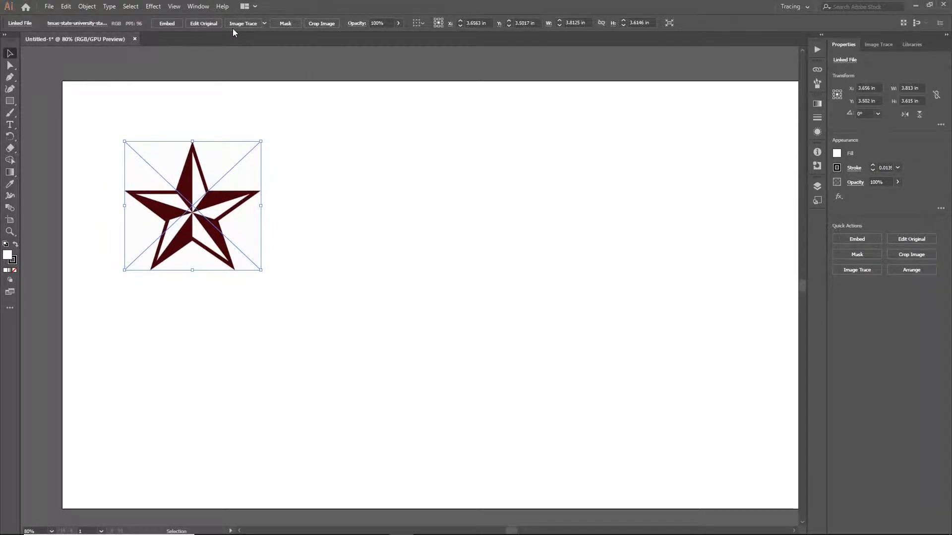
Step: Image trace the placed star with the Black and White Logo preset
click(263, 23)
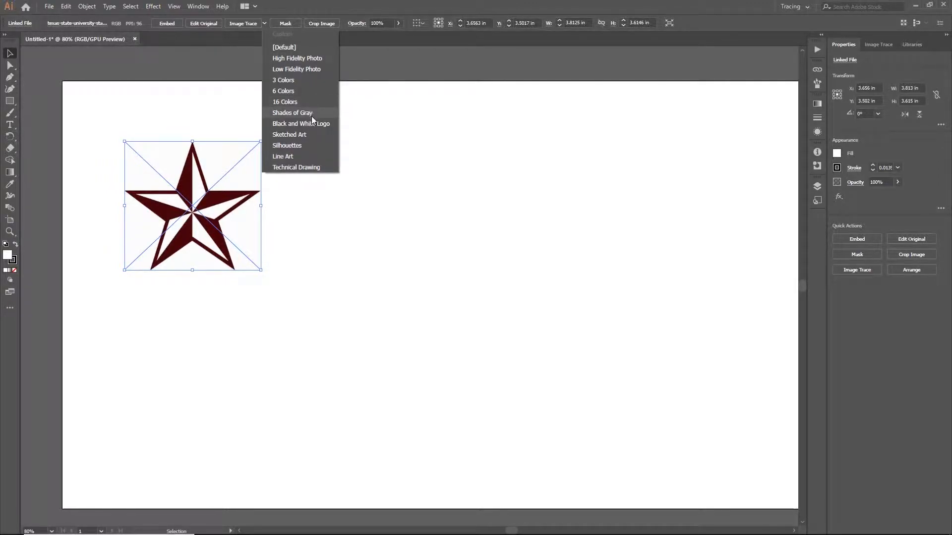
click(311, 123)
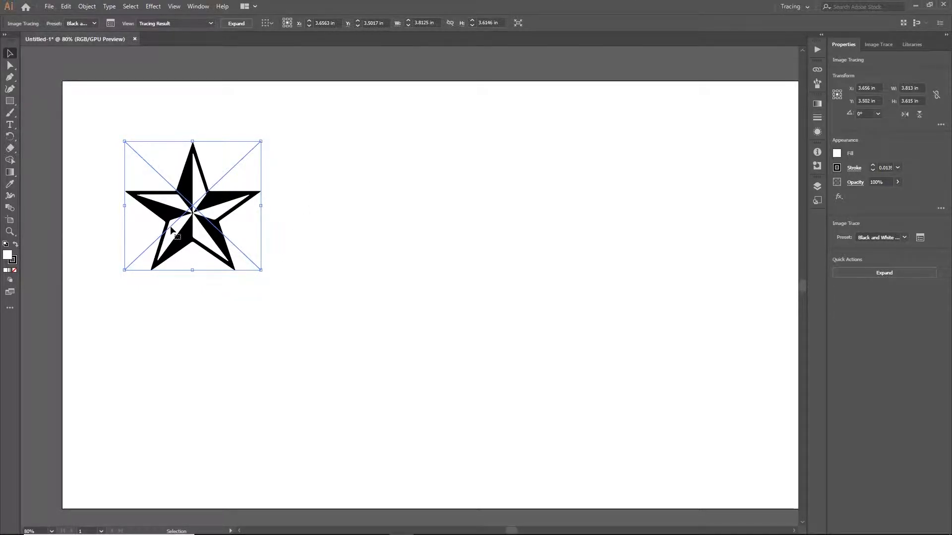
Step: Expand the tracing result and ungroup the resulting paths
click(240, 22)
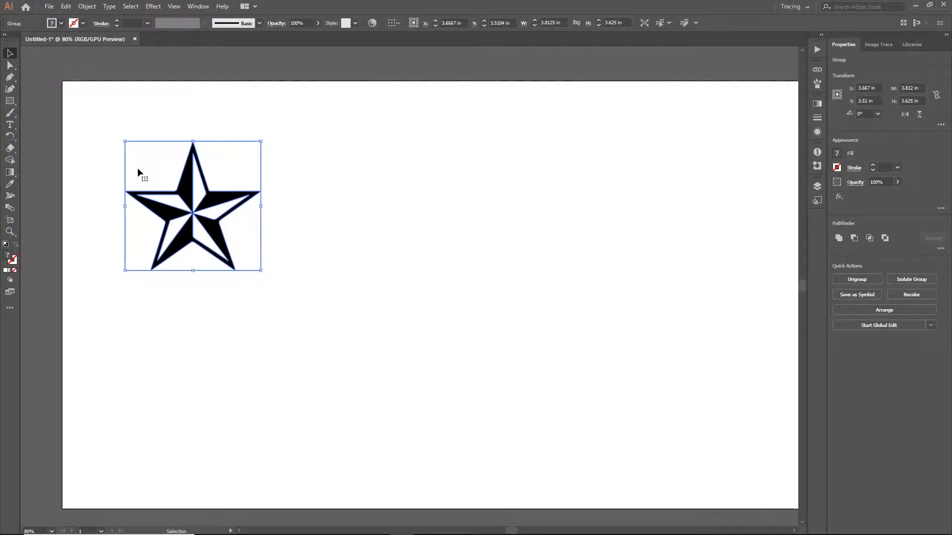
right_click(218, 166)
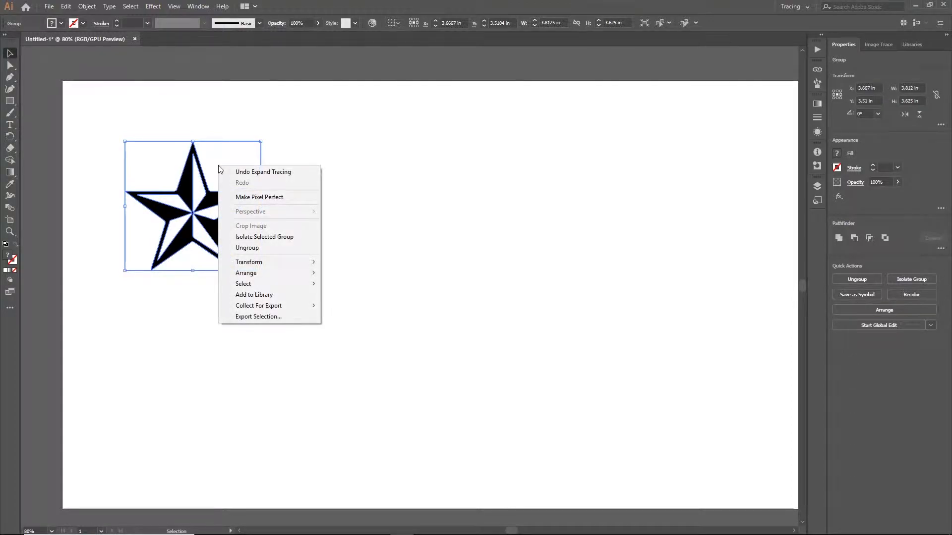
click(252, 250)
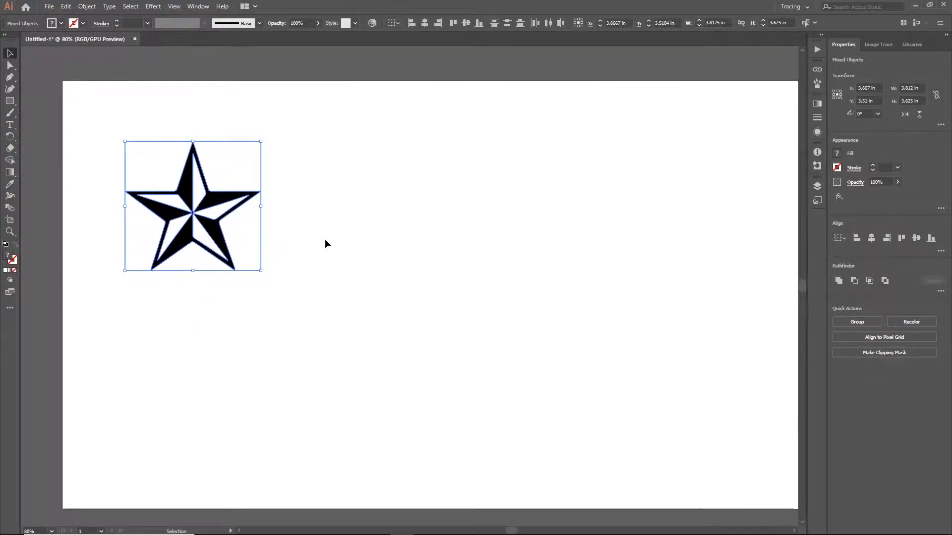
click(317, 196)
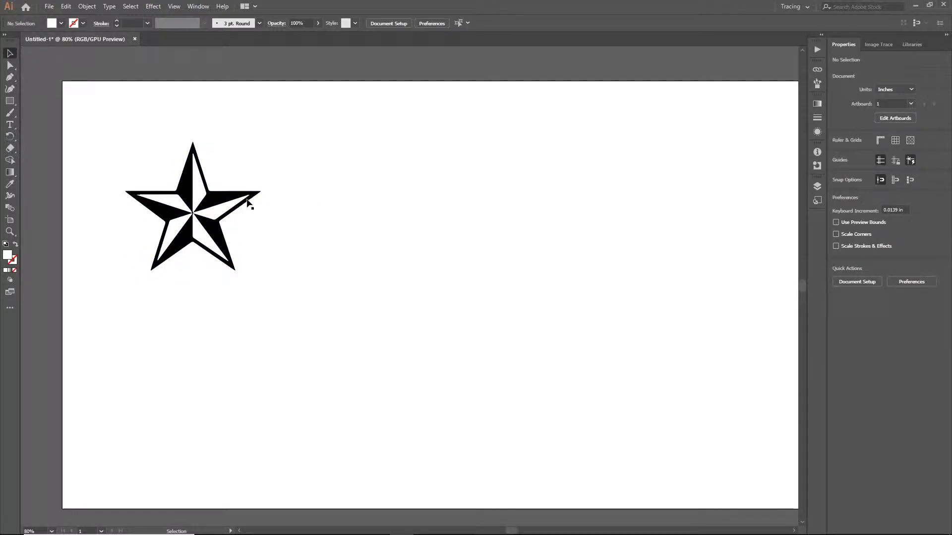
Step: Select the star's parts individually and together to inspect the ungrouped paths
click(208, 201)
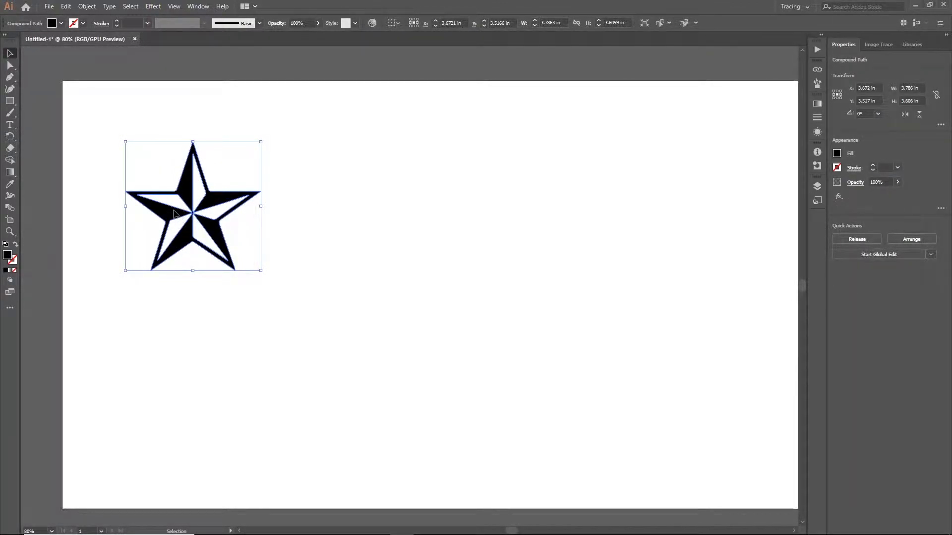
click(193, 283)
drag(130, 121, 301, 320)
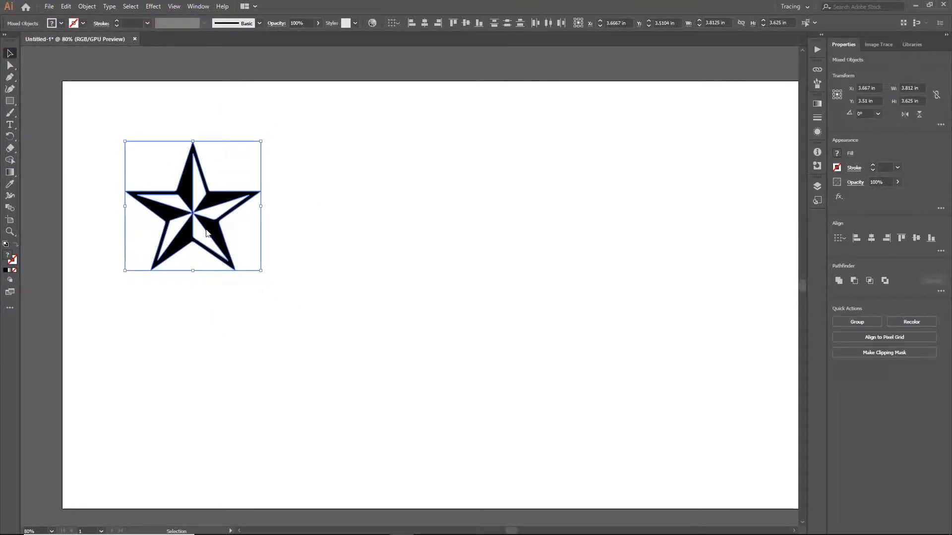
right_click(208, 231)
click(232, 290)
click(296, 268)
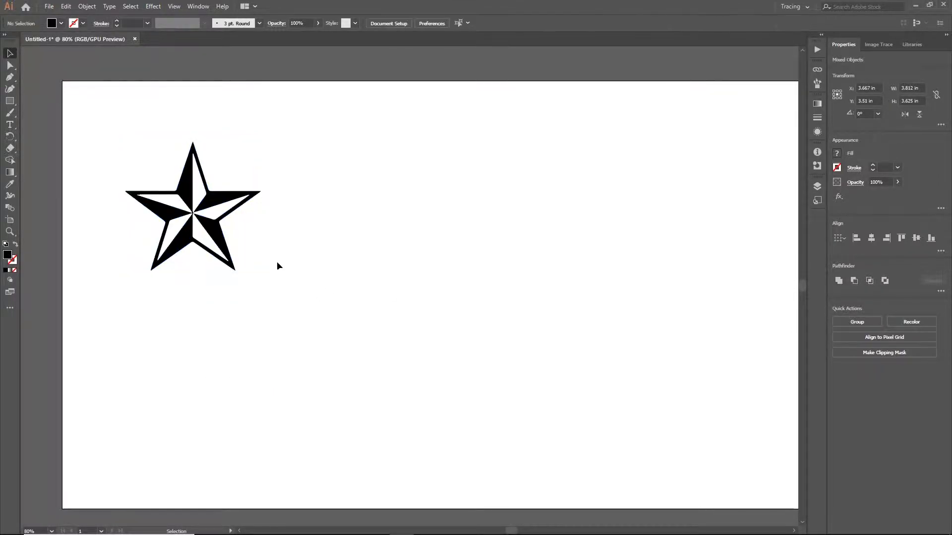
Step: Move the star's black compound path slightly and return it to its original place
drag(215, 232, 209, 238)
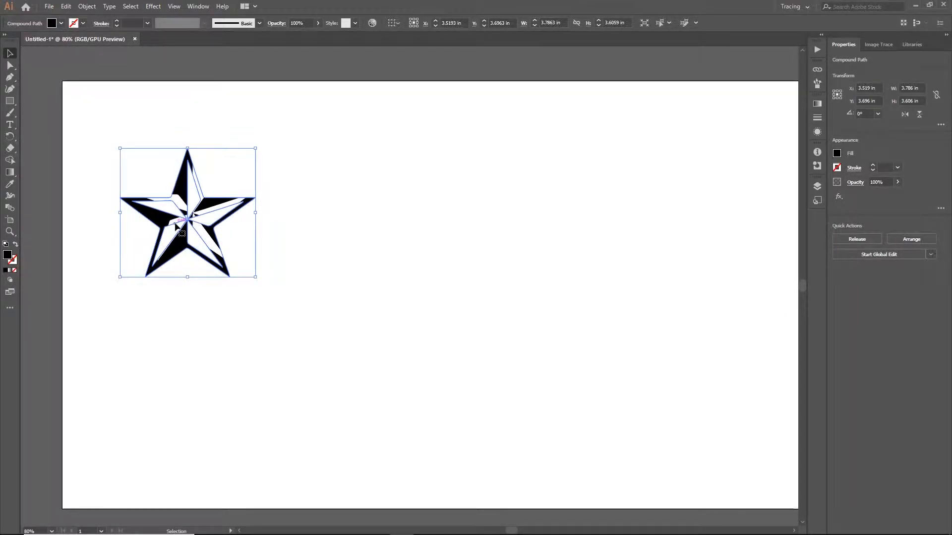
drag(176, 227, 182, 221)
click(386, 264)
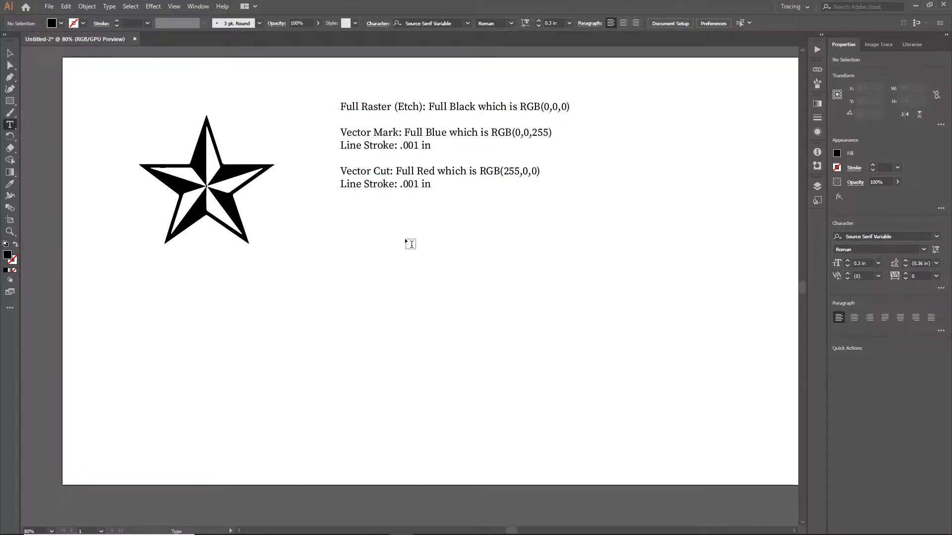
drag(120, 96, 318, 288)
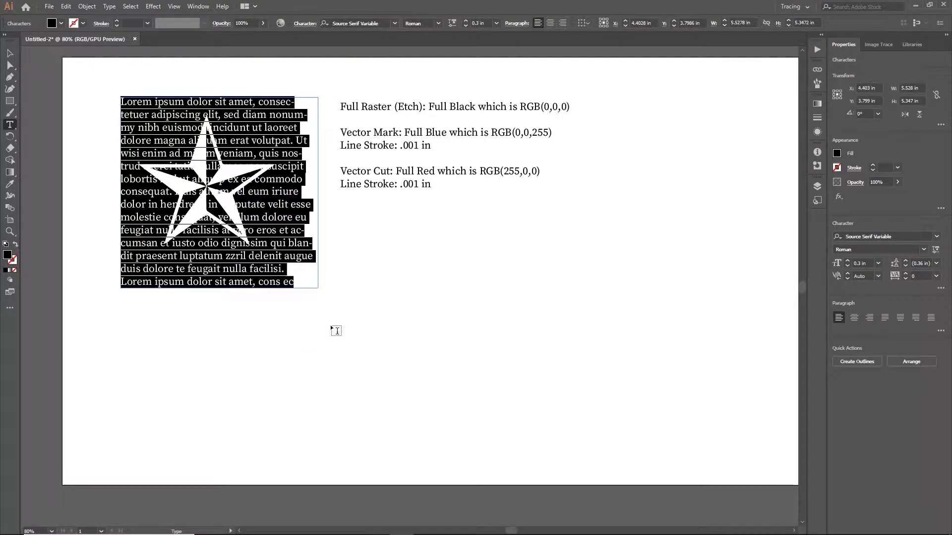
key(ctrl+z)
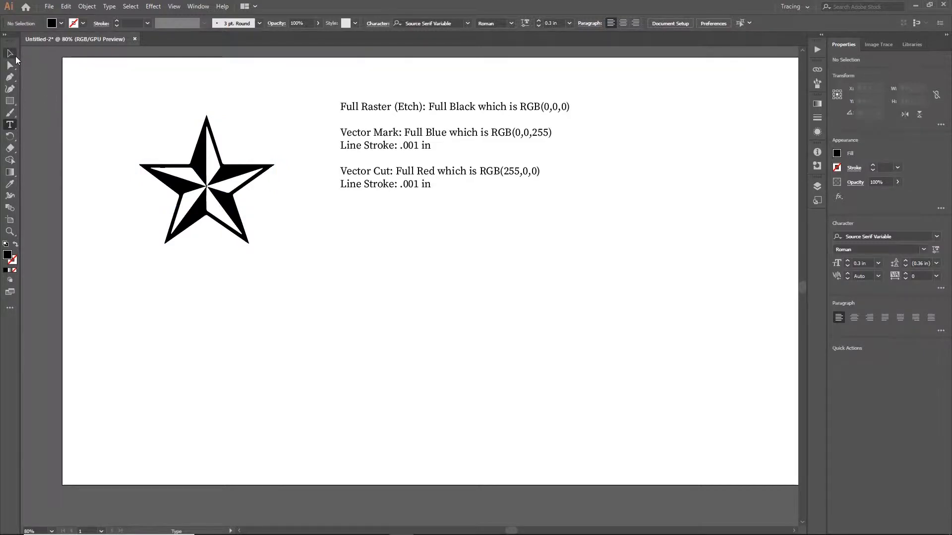
key(v)
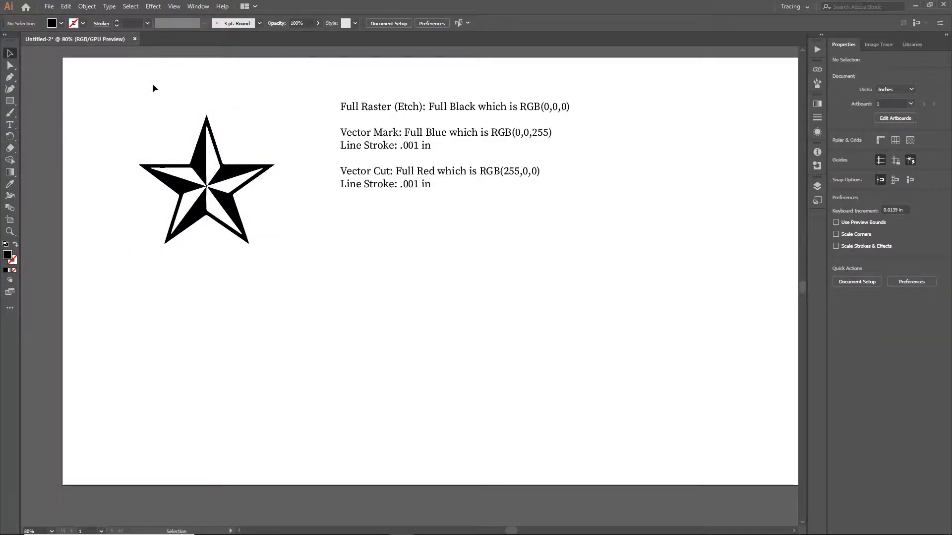
Step: Expand the star's image tracing and ungroup the resulting paths
mouse_move(124, 96)
mouse_down()
mouse_move(238, 192)
mouse_move(310, 299)
mouse_up()
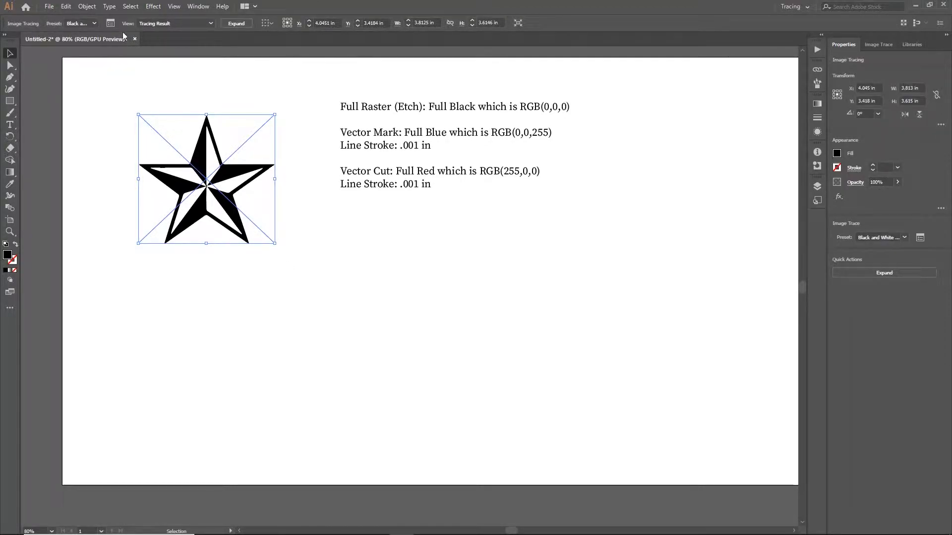
click(231, 25)
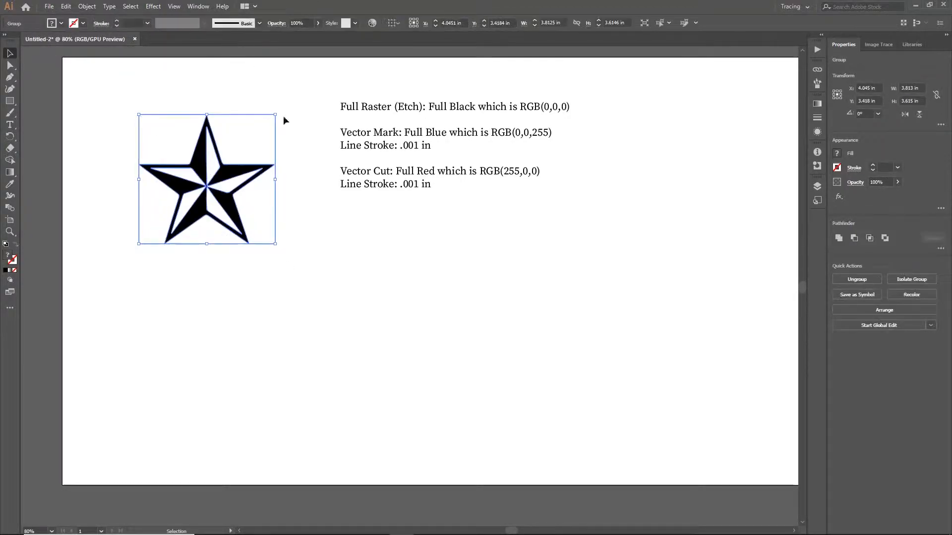
click(83, 24)
right_click(191, 164)
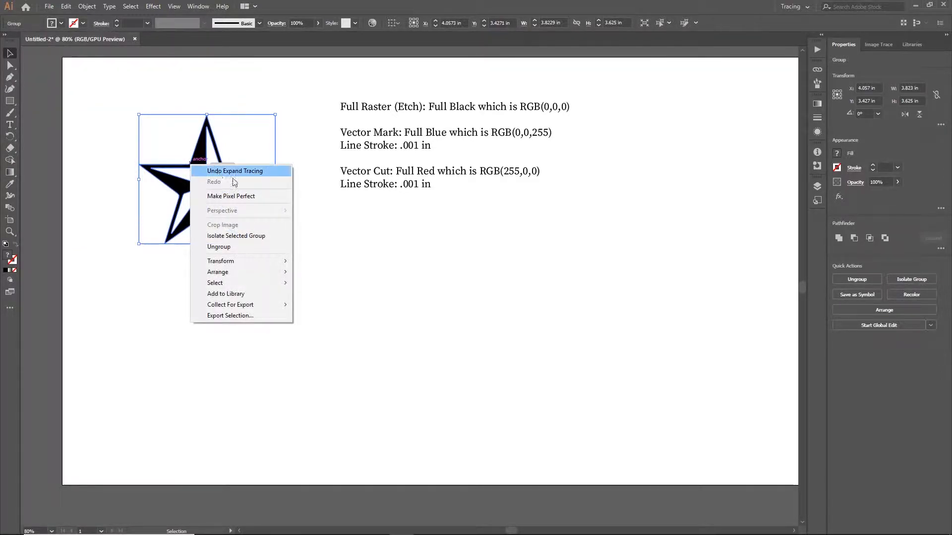
click(233, 247)
click(328, 352)
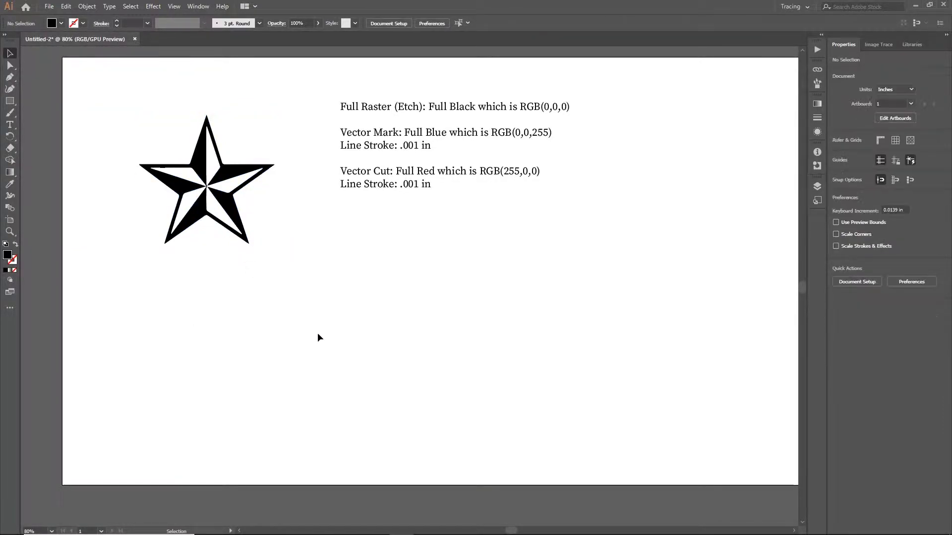
Step: Apply a black stroke to all of the star's paths
drag(140, 112, 284, 278)
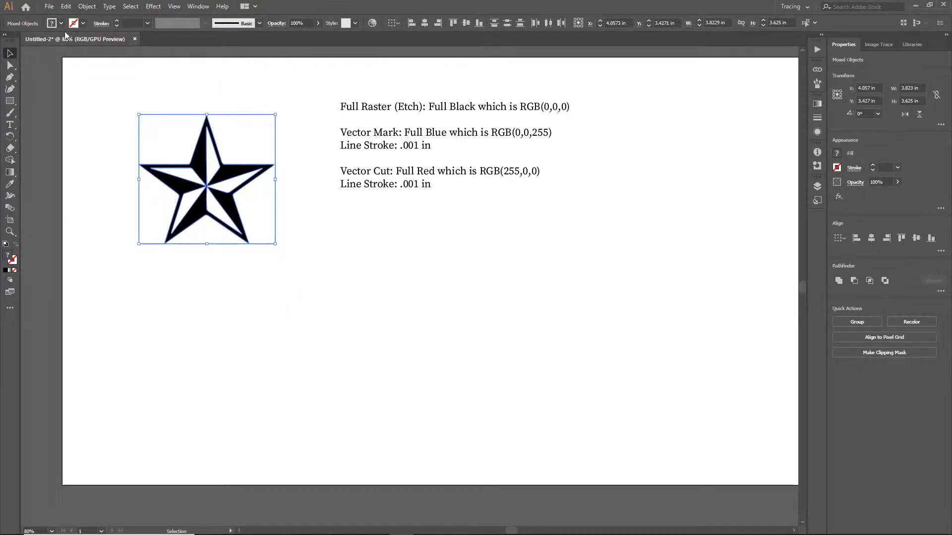
click(84, 22)
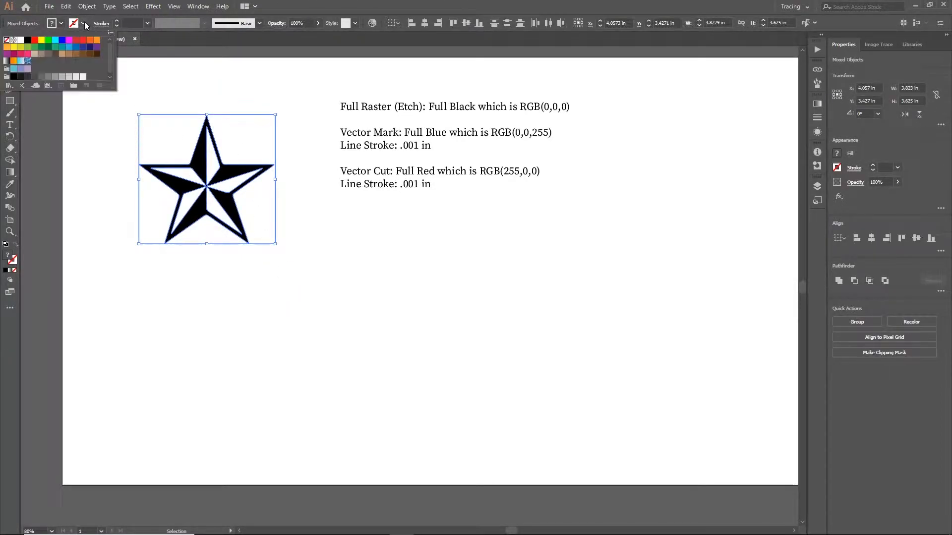
click(27, 40)
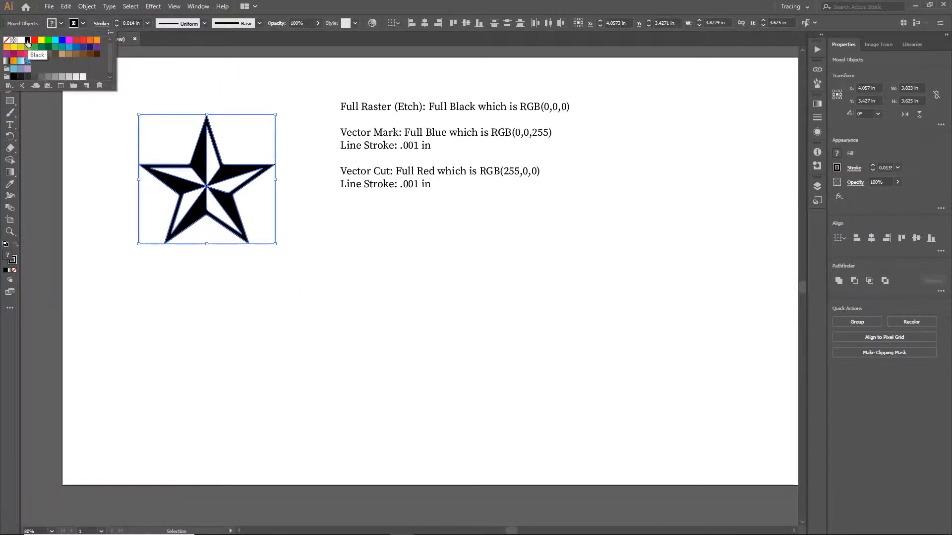
click(187, 96)
click(61, 26)
click(159, 76)
click(315, 331)
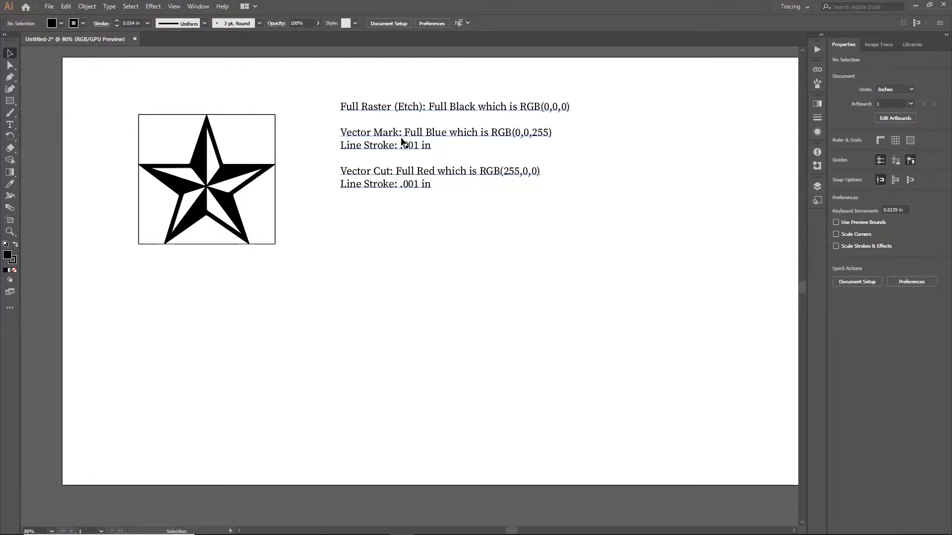
Step: Change the stroke of all the star's paths to blue
drag(108, 93, 316, 343)
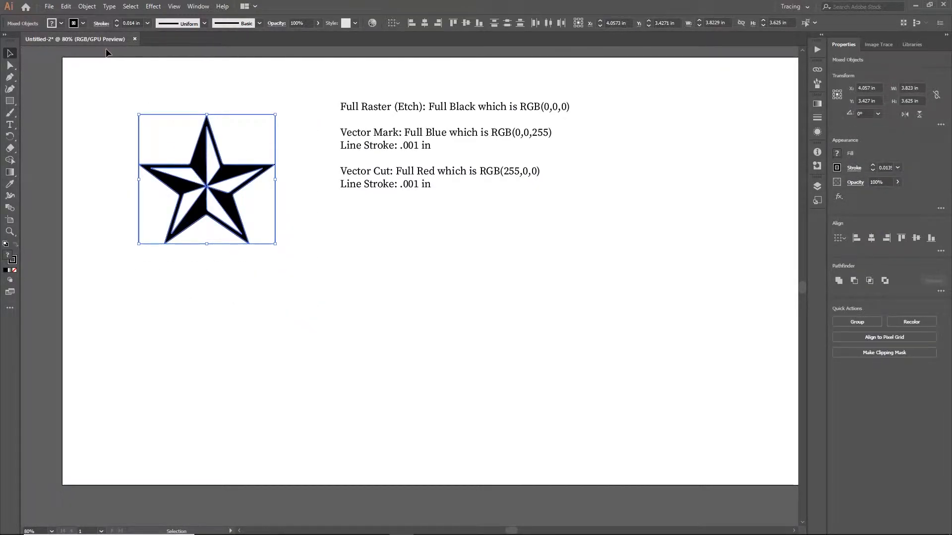
click(83, 22)
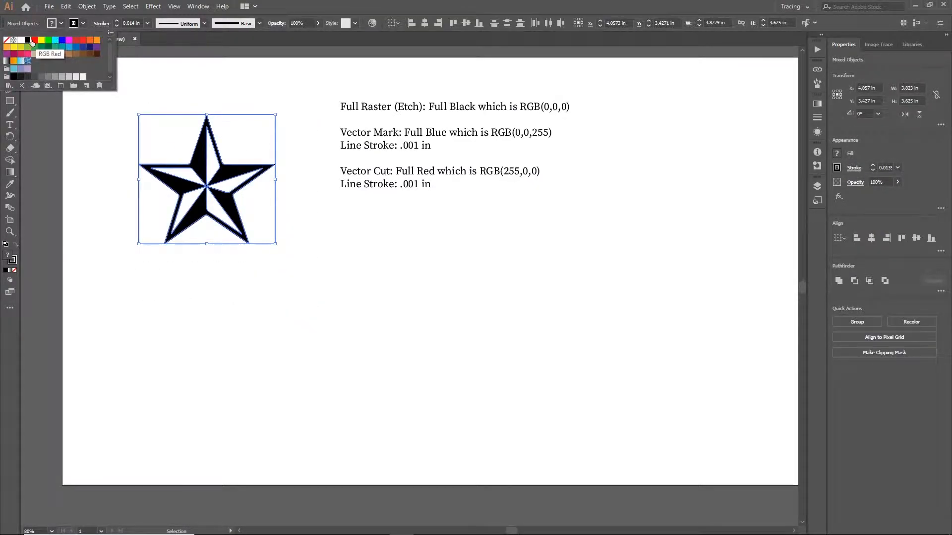
click(64, 42)
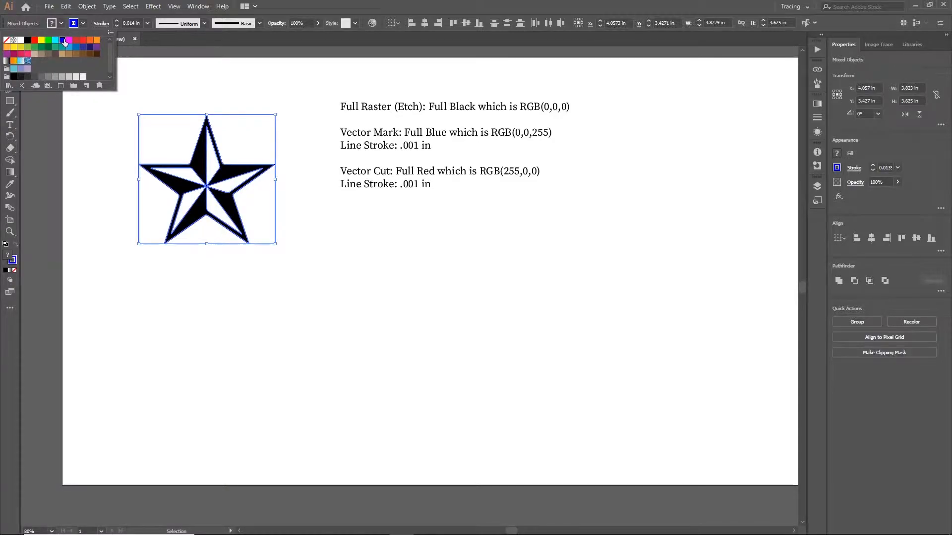
click(297, 272)
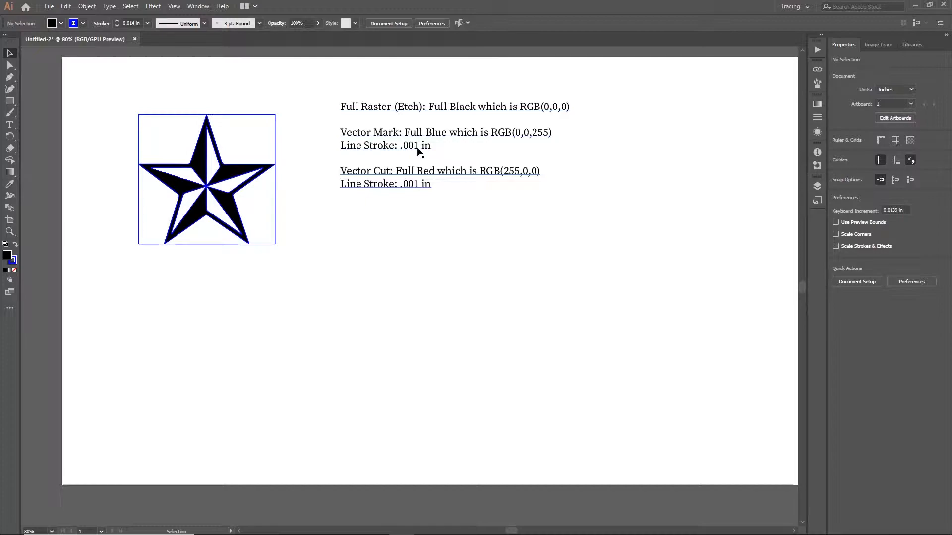
Step: Set the stroke weight of all the star's paths to 0.001 in
click(138, 23)
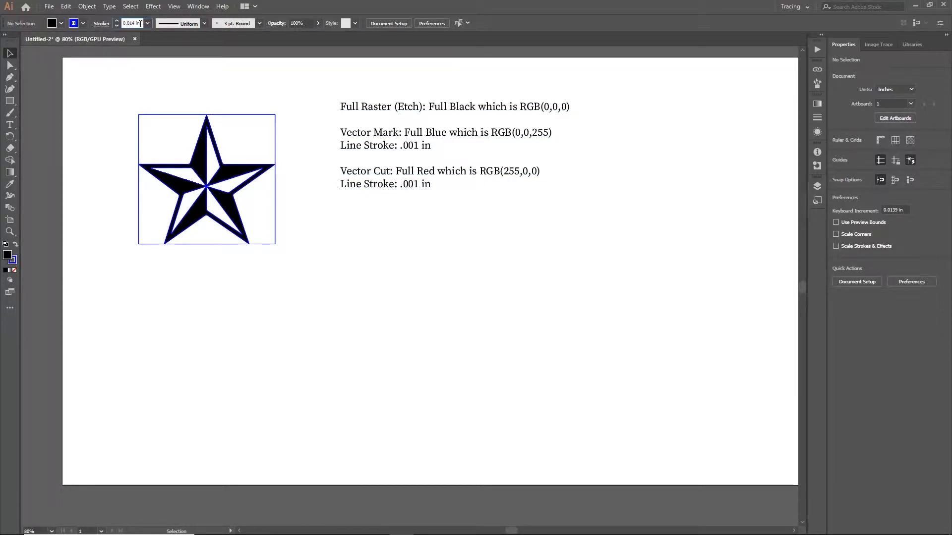
key(BackSpace)
key(BackSpace)
key(Return)
drag(132, 93, 339, 309)
click(132, 22)
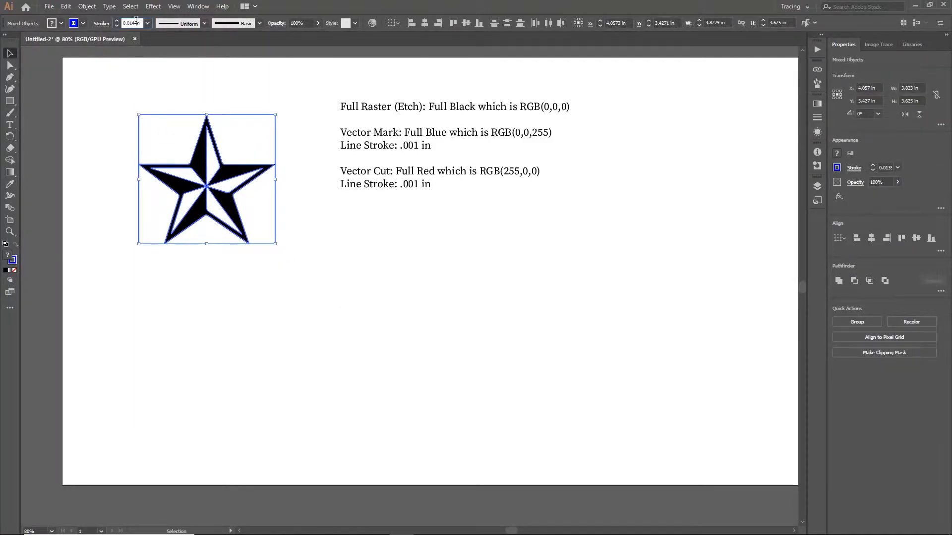
text(0.001)
click(120, 90)
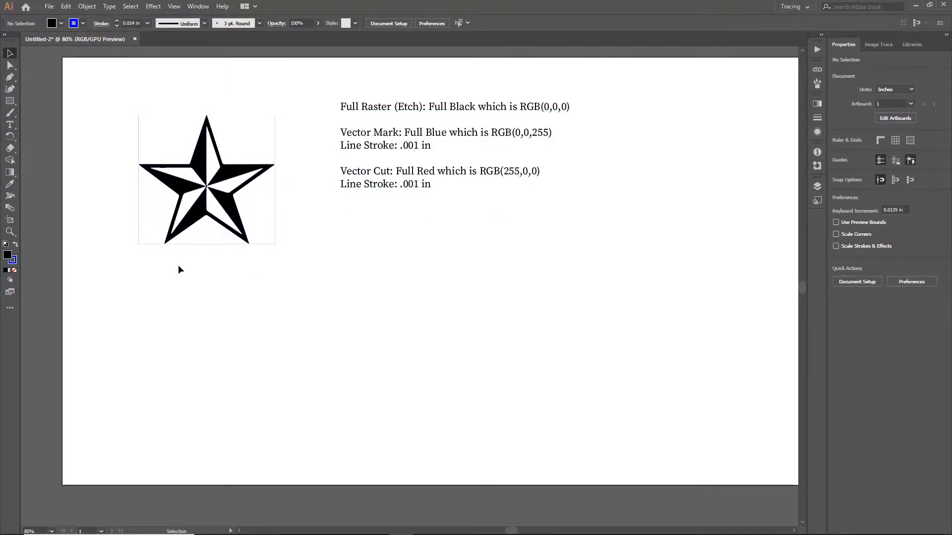
Step: Change the stroke of all the star's paths to red
drag(133, 93, 312, 283)
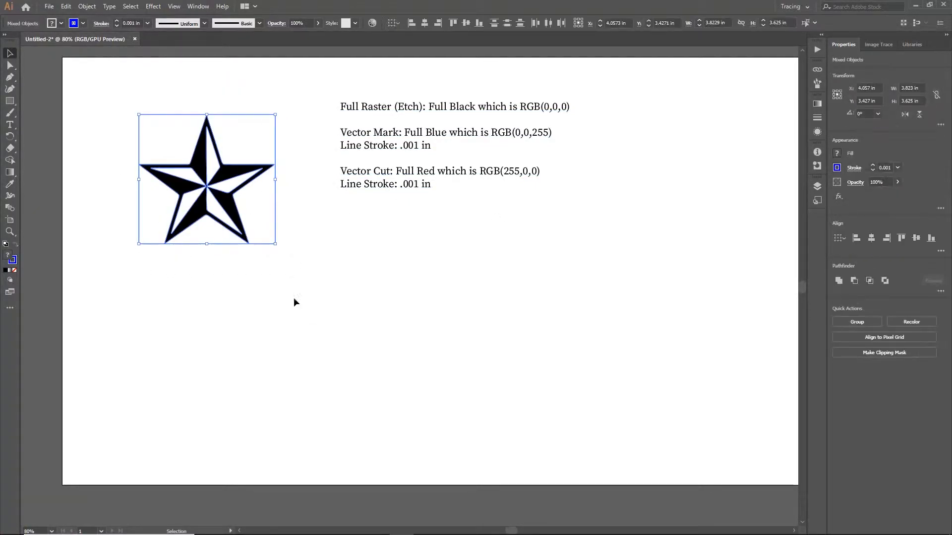
click(84, 24)
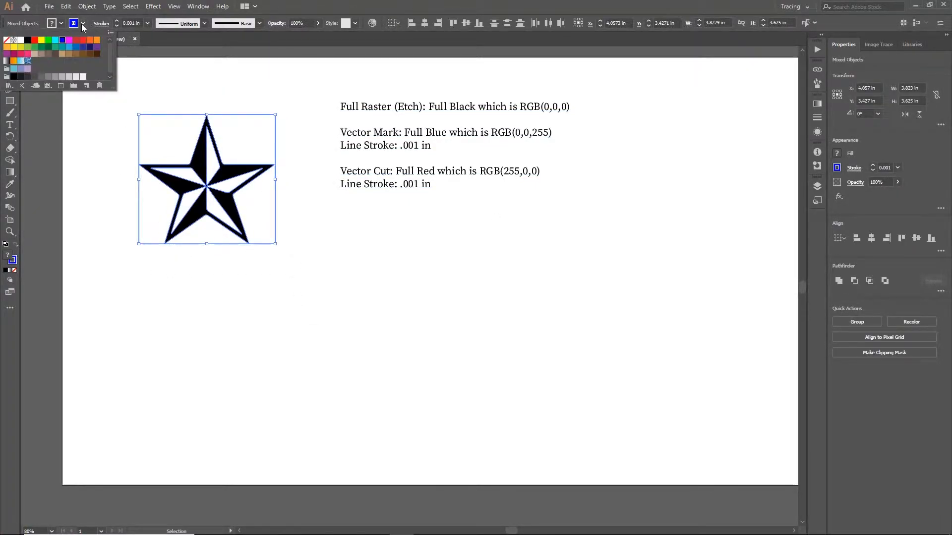
click(34, 40)
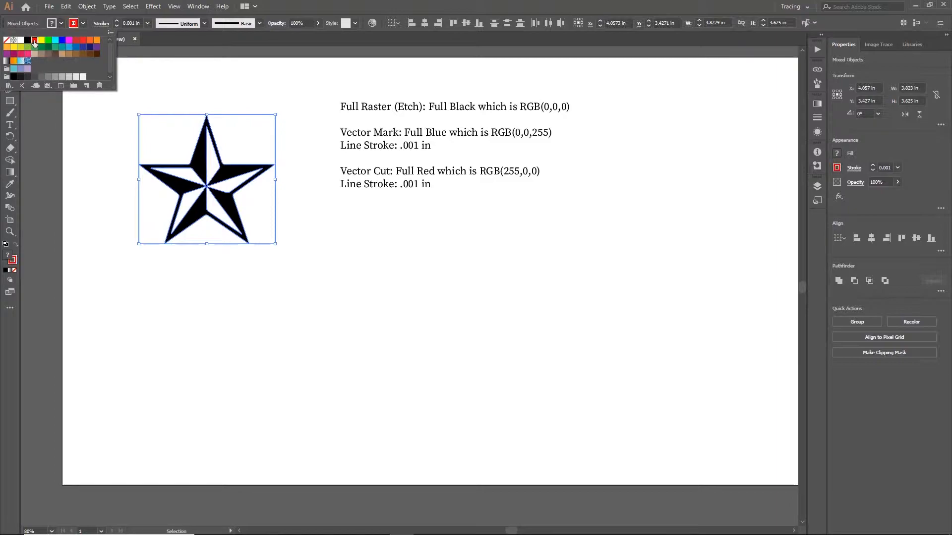
click(317, 311)
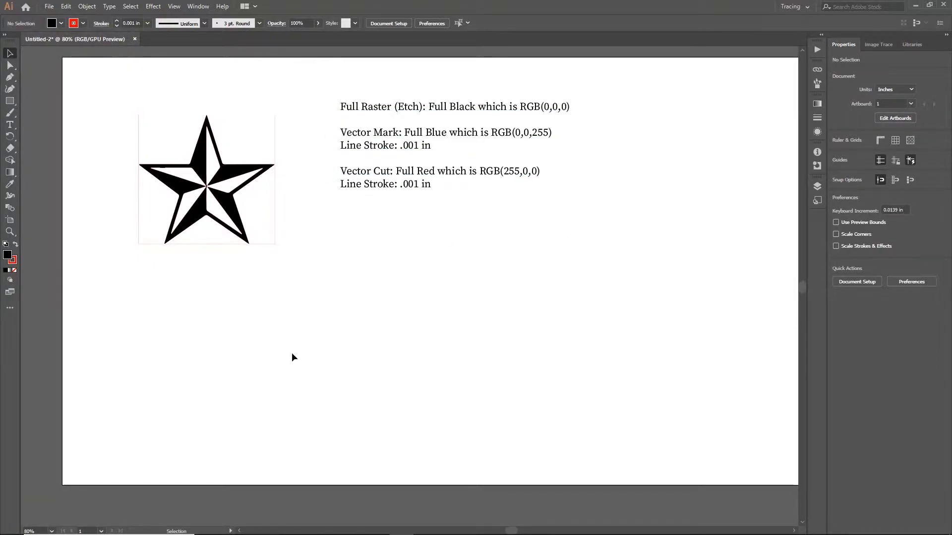
Step: Change the stroke of all the star's paths to black and re-enter the stroke weight
drag(127, 103, 310, 262)
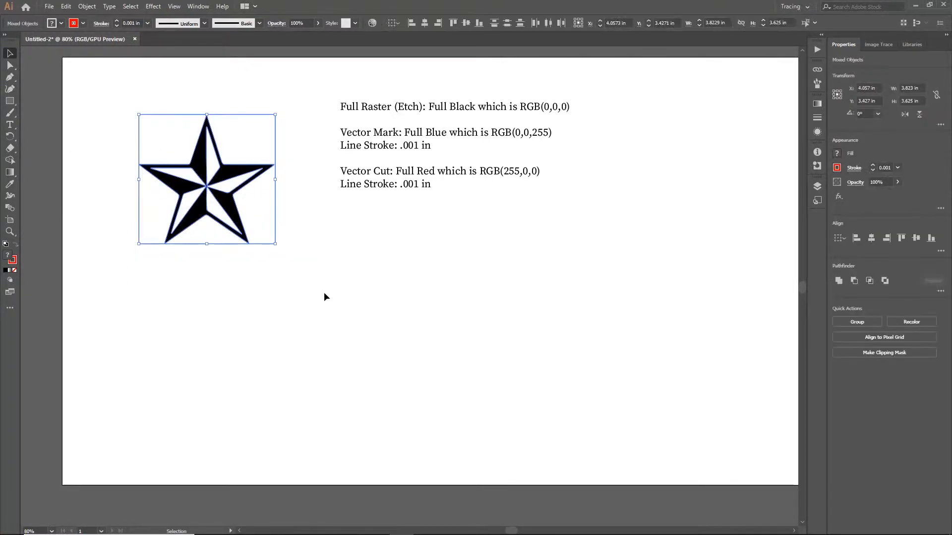
click(83, 23)
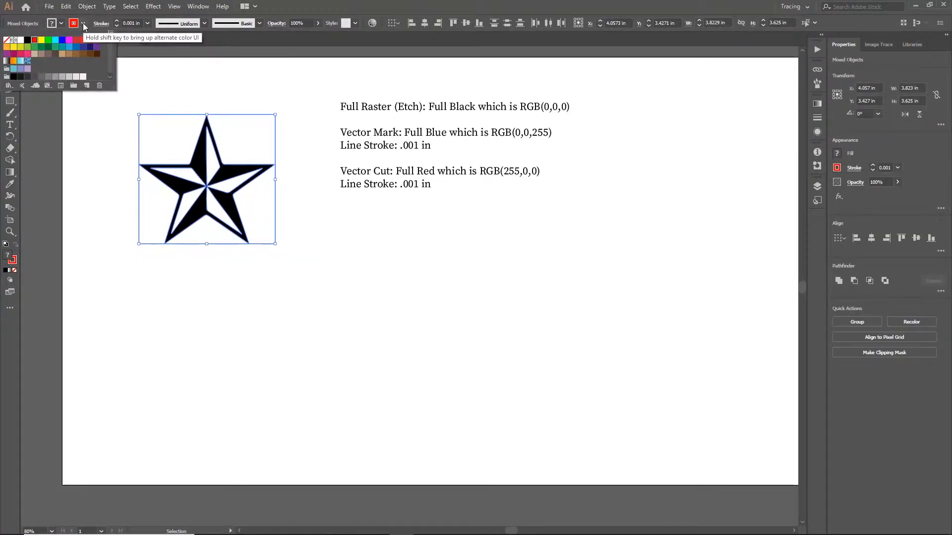
click(27, 40)
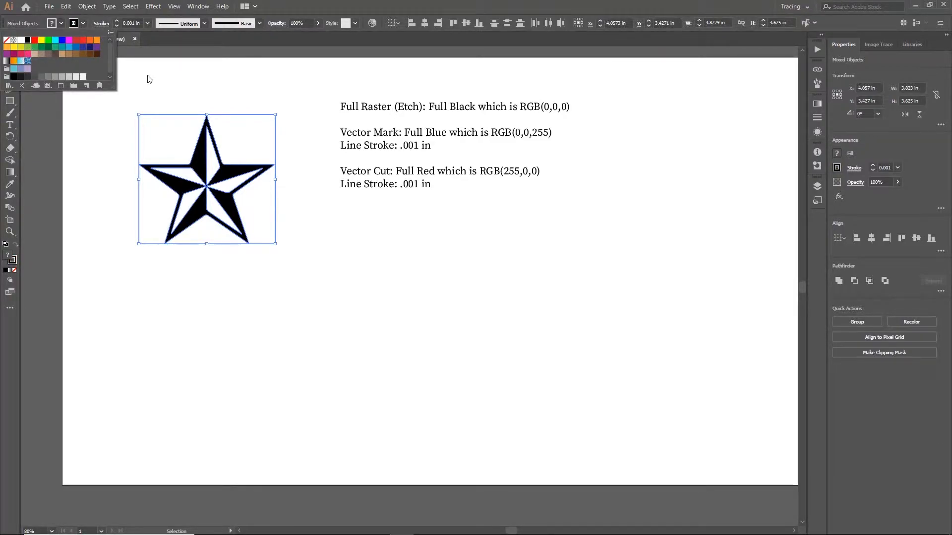
click(139, 23)
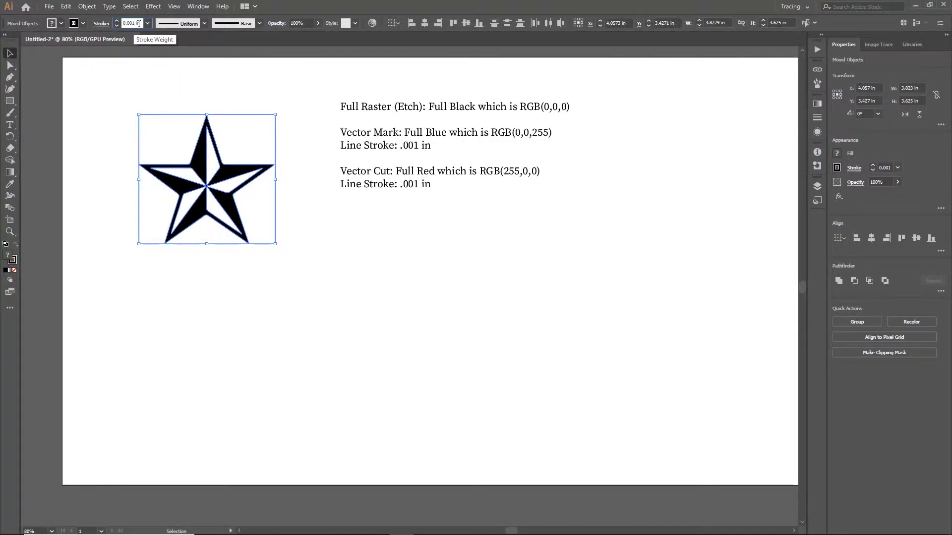
key(BackSpace)
key(Return)
click(117, 94)
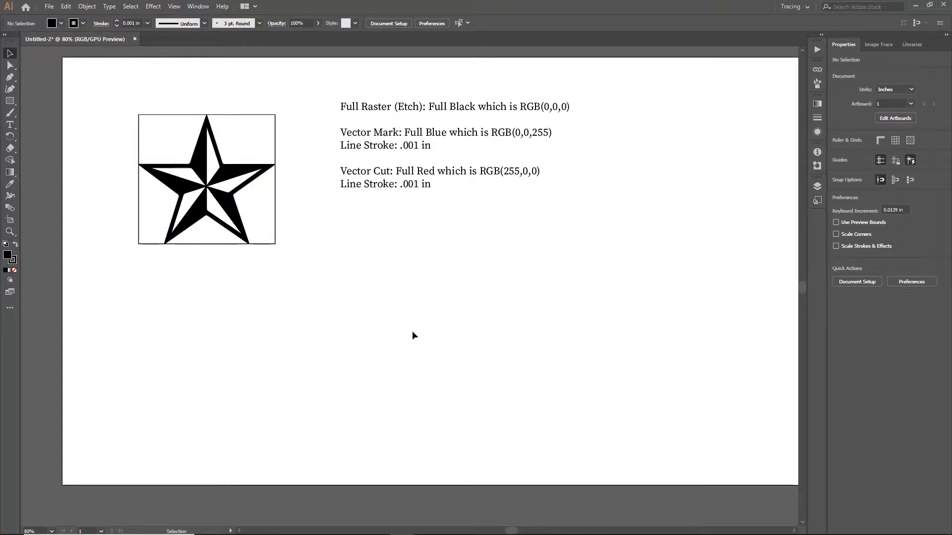
Step: Select the star's white facet paths one at a time to inspect them
click(209, 171)
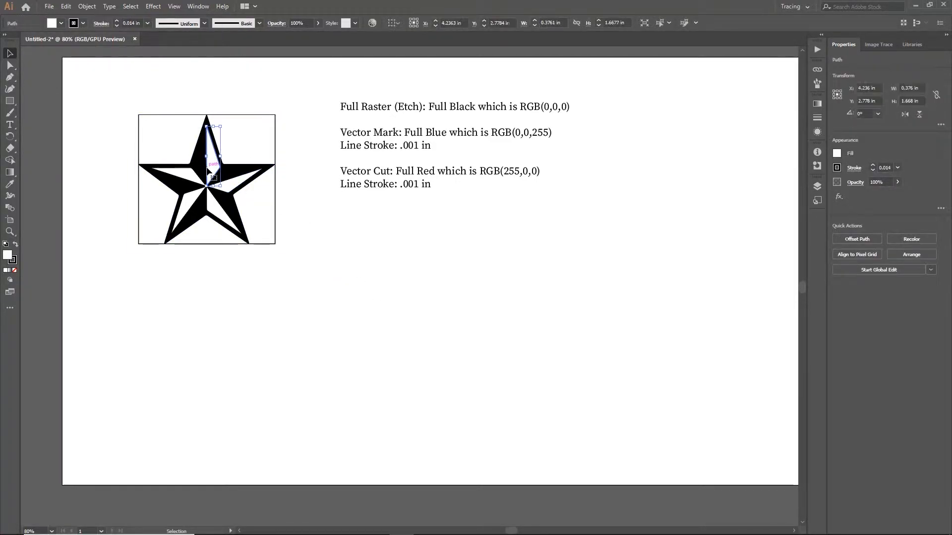
shift+click(232, 182)
shift+click(214, 205)
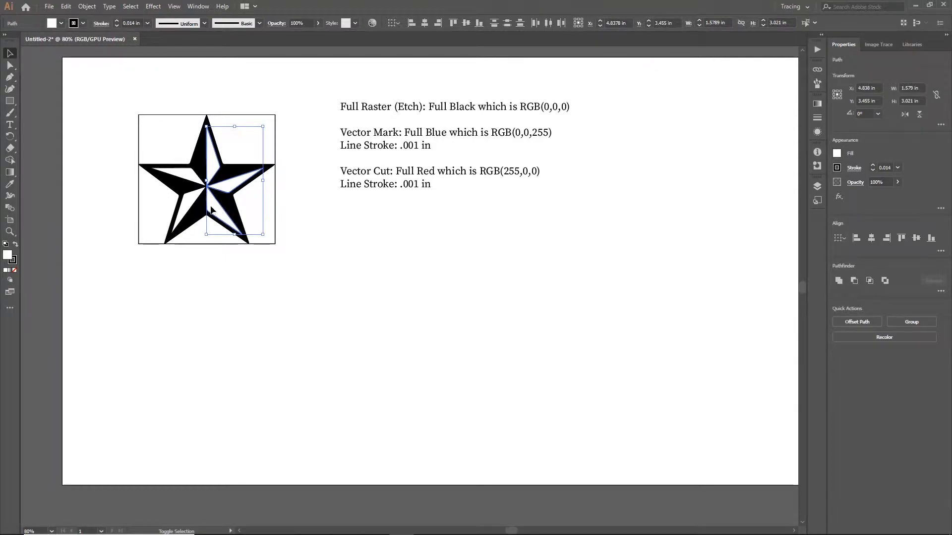
shift+click(195, 209)
shift+click(181, 179)
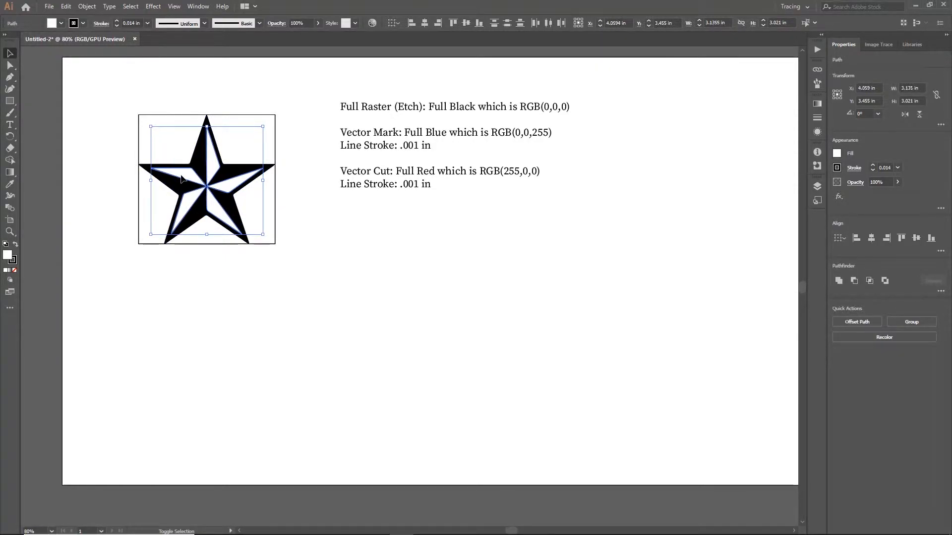
click(83, 23)
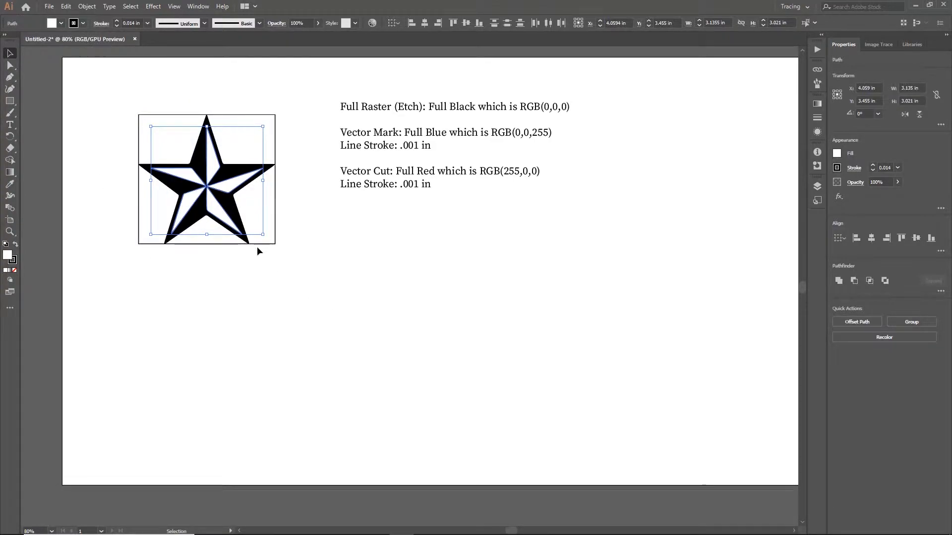
Step: Select the star's black compound path and set its stroke color to blue
click(236, 203)
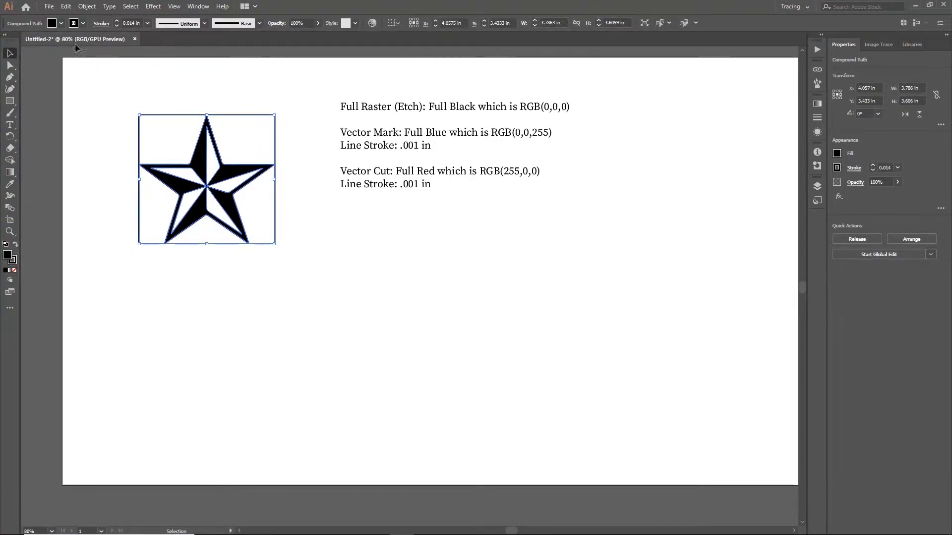
click(82, 23)
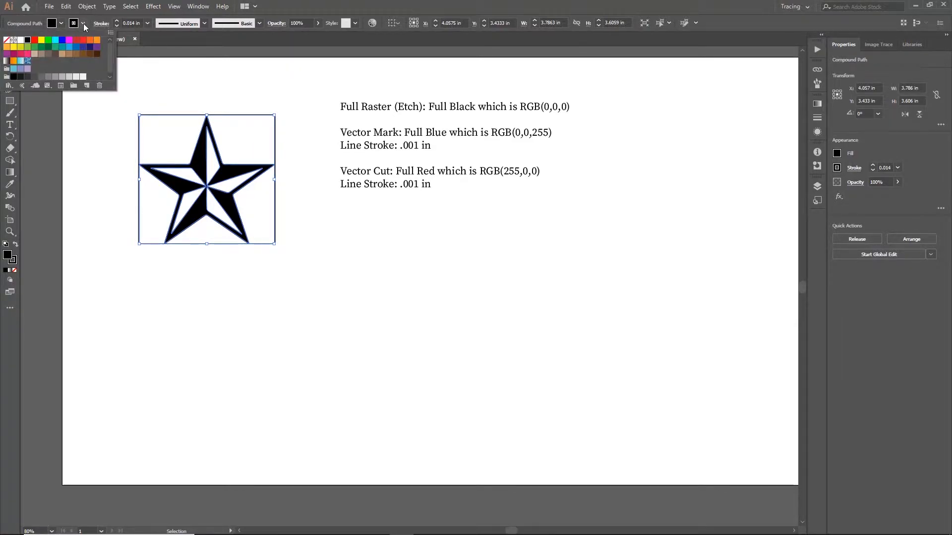
click(62, 40)
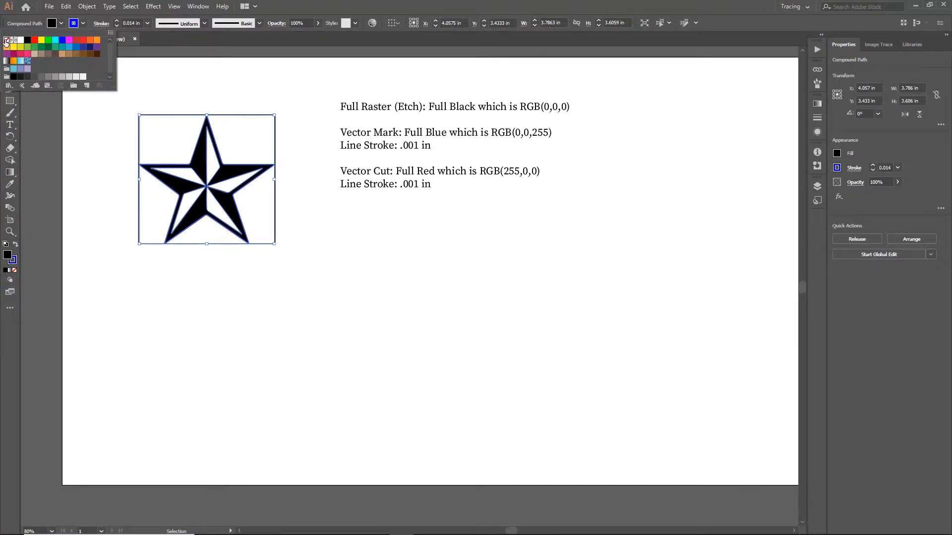
click(7, 39)
click(64, 40)
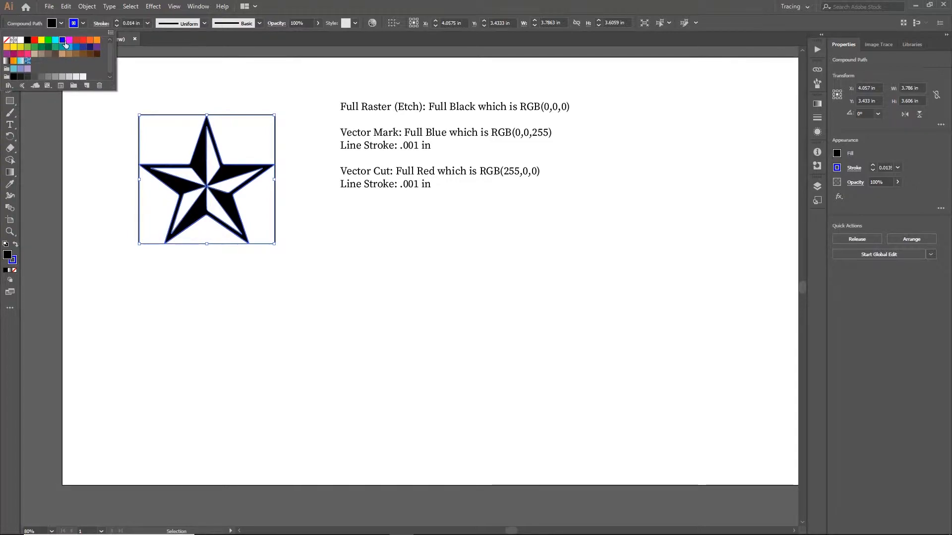
Step: Try removing the fill from the star's black compound path, then undo it and deselect
click(62, 23)
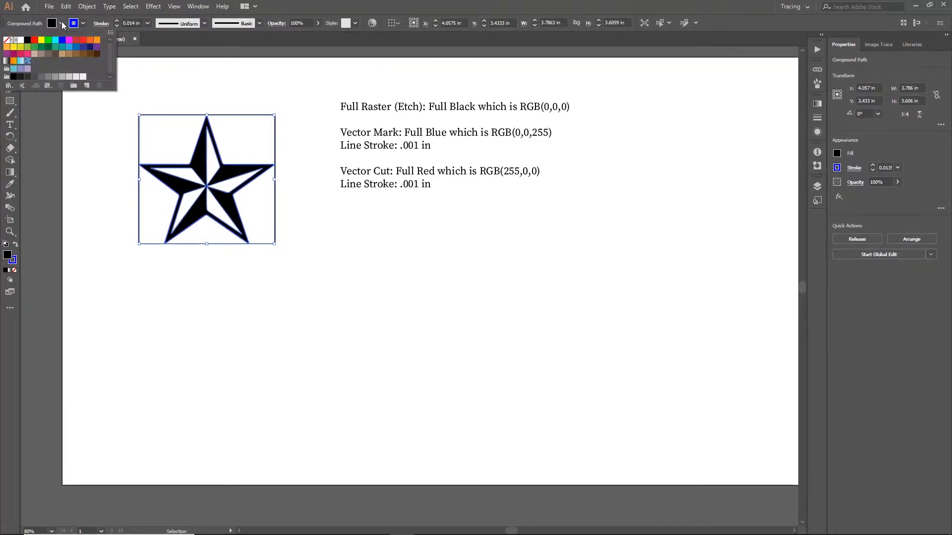
click(6, 40)
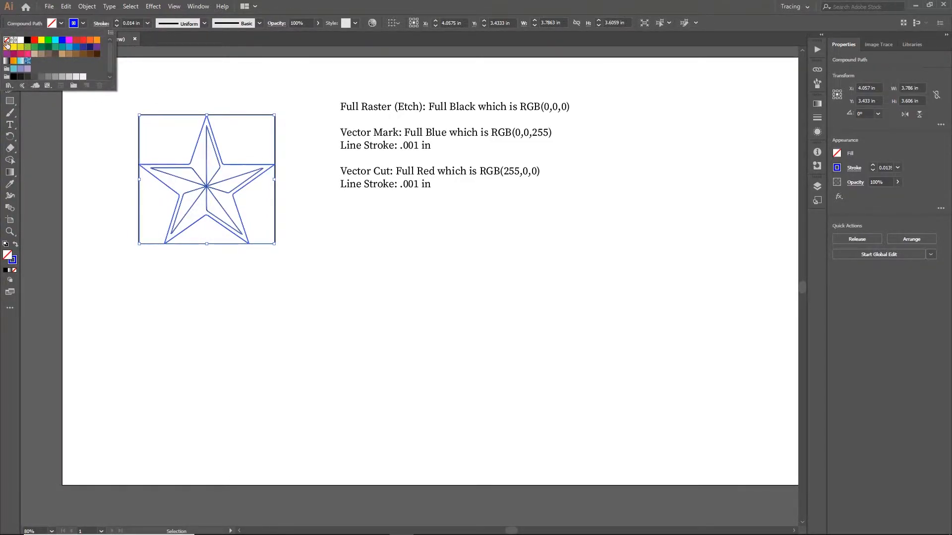
key(Escape)
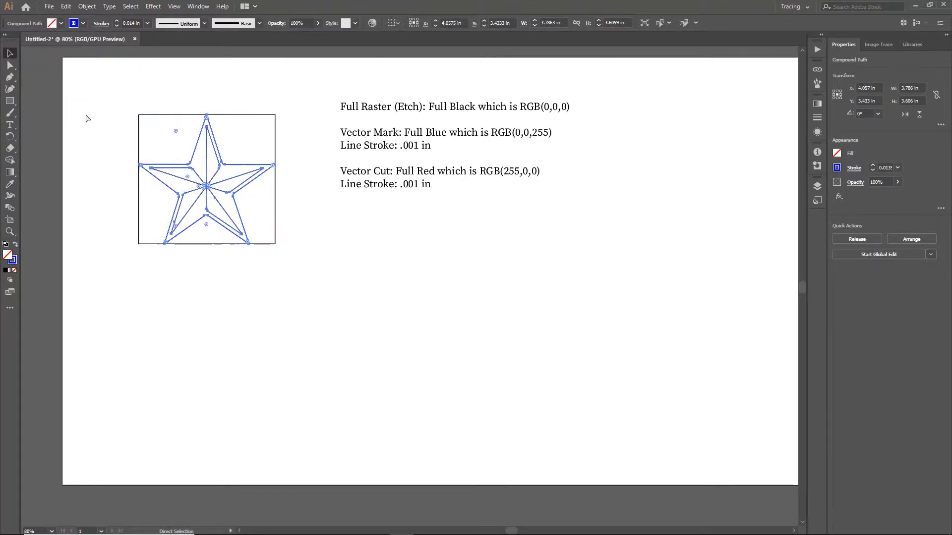
key(ctrl+z)
click(327, 297)
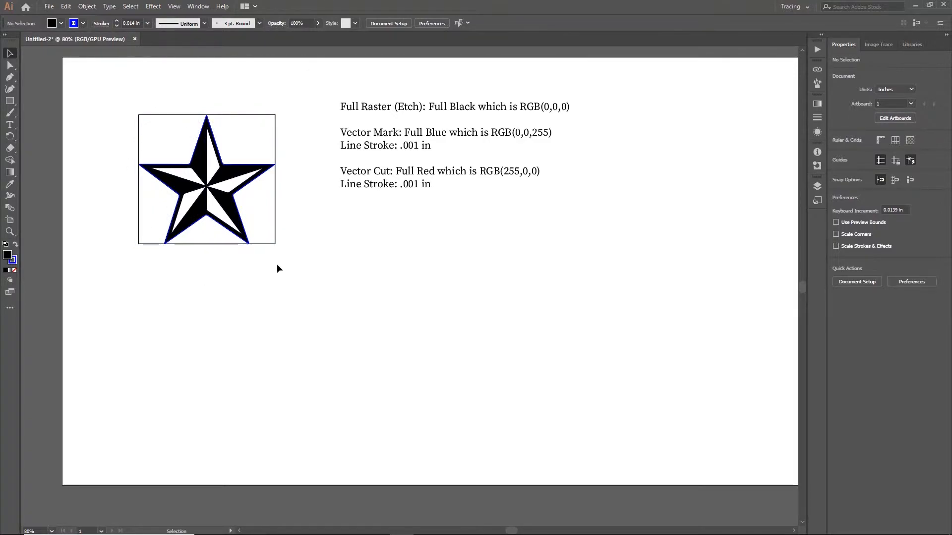
Step: Select the star's white background compound path and set its stroke color to red
click(162, 118)
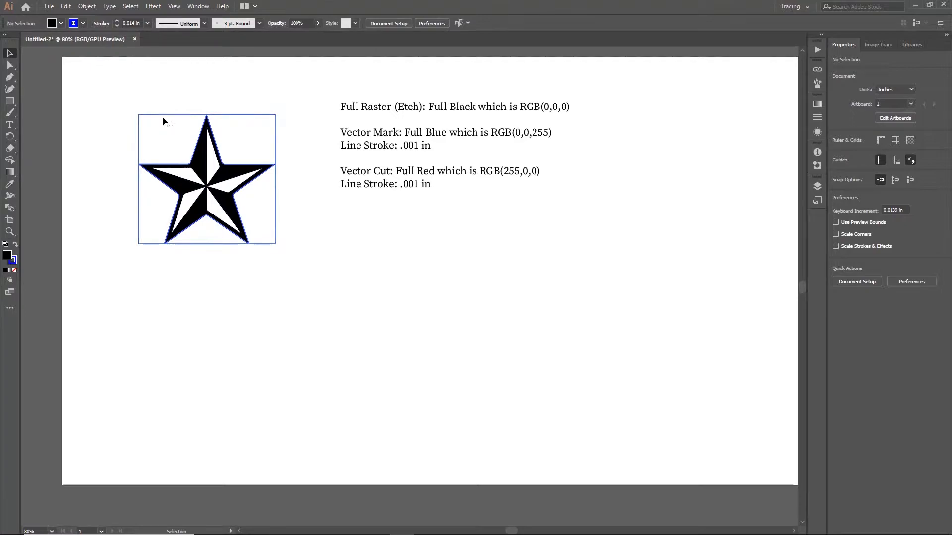
click(82, 27)
click(34, 39)
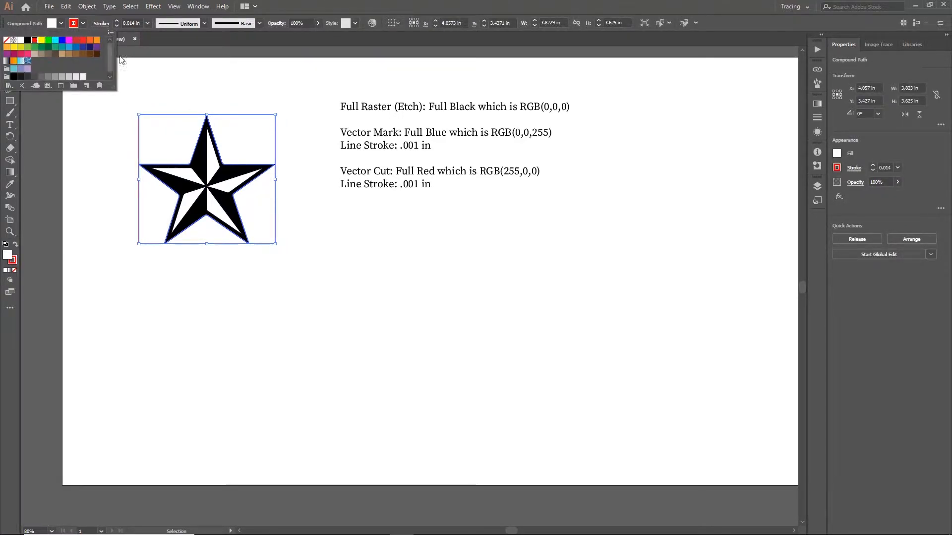
click(343, 316)
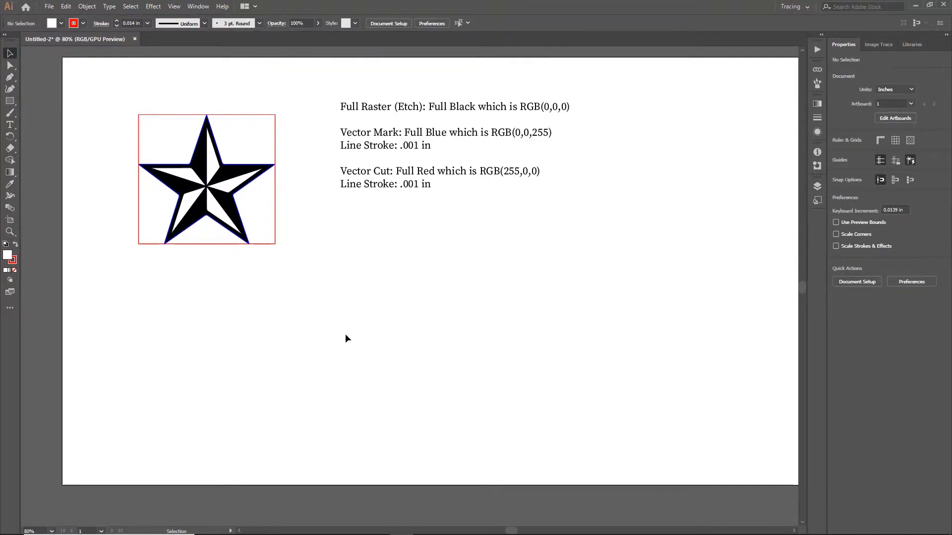
Step: Select the star's black compound path and set its stroke weight to 0.001 in
click(241, 168)
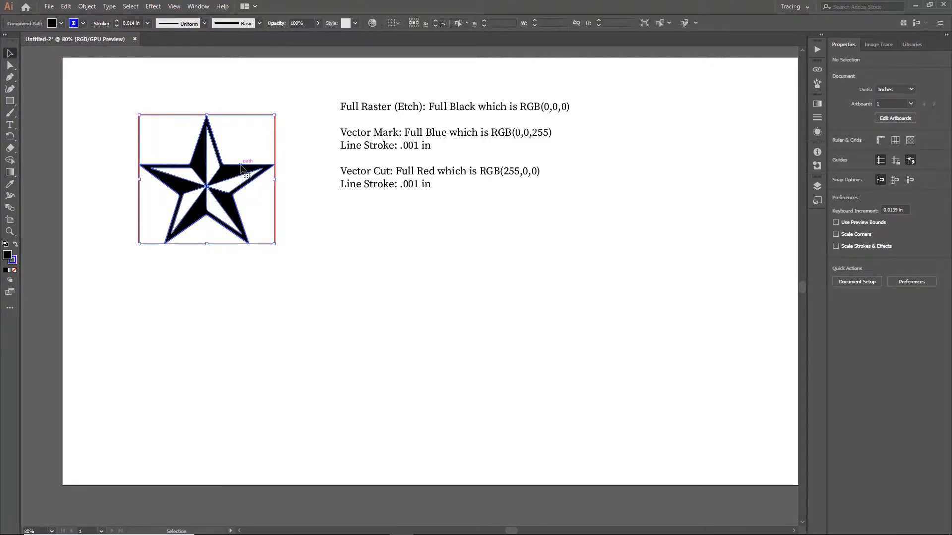
click(141, 24)
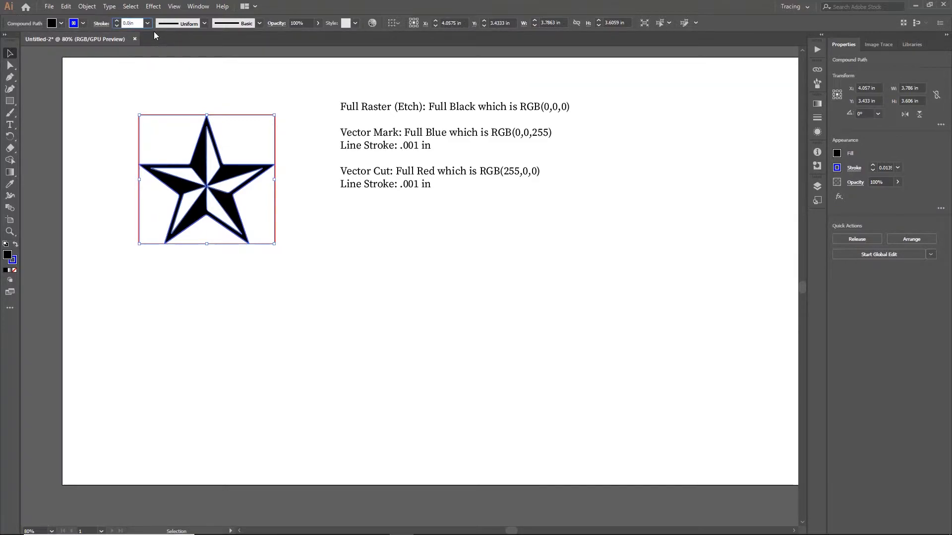
text(01)
click(121, 96)
Step: Select the red-stroked background path and set its stroke weight to 0.001 in
click(171, 159)
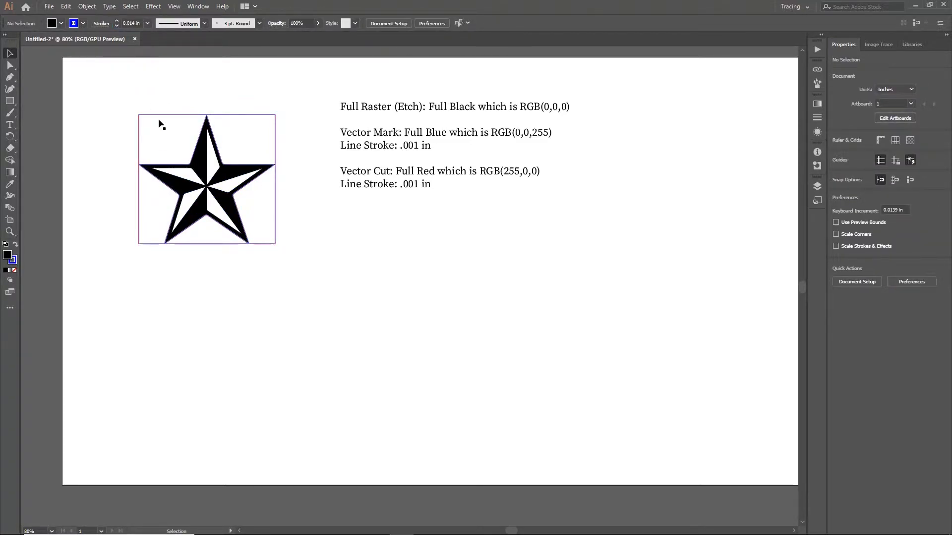
click(136, 23)
key(BackSpace)
key(BackSpace)
text(01)
click(361, 257)
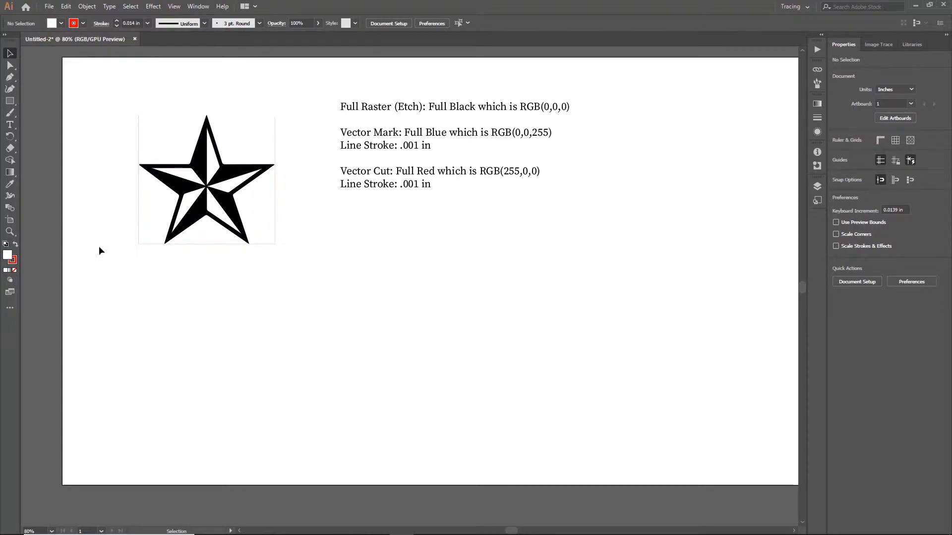
Step: Open the Print dialog and choose the VLS3.50 printer
click(49, 6)
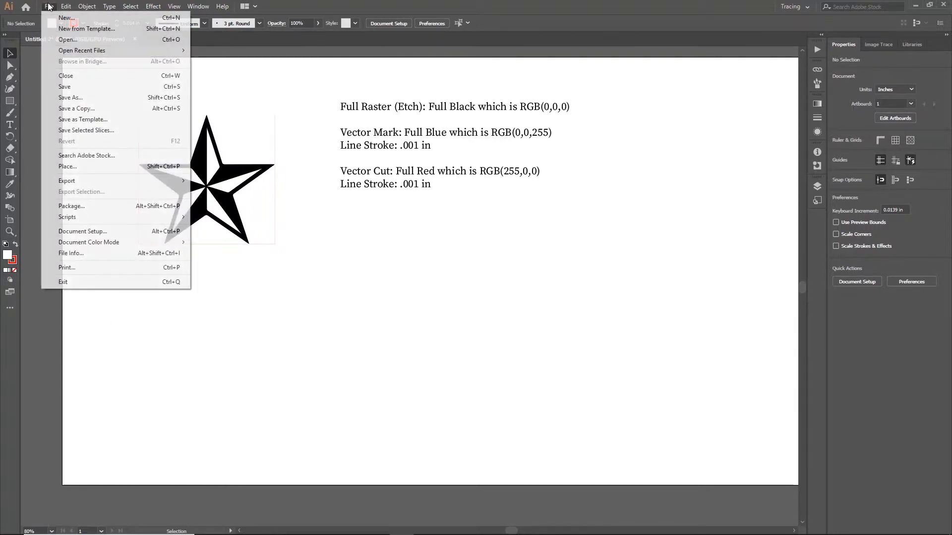
click(83, 268)
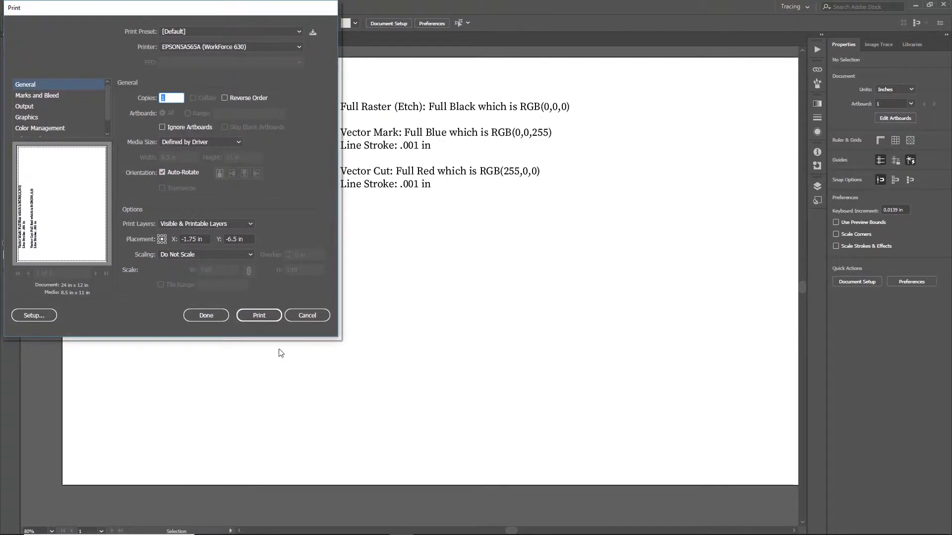
click(299, 46)
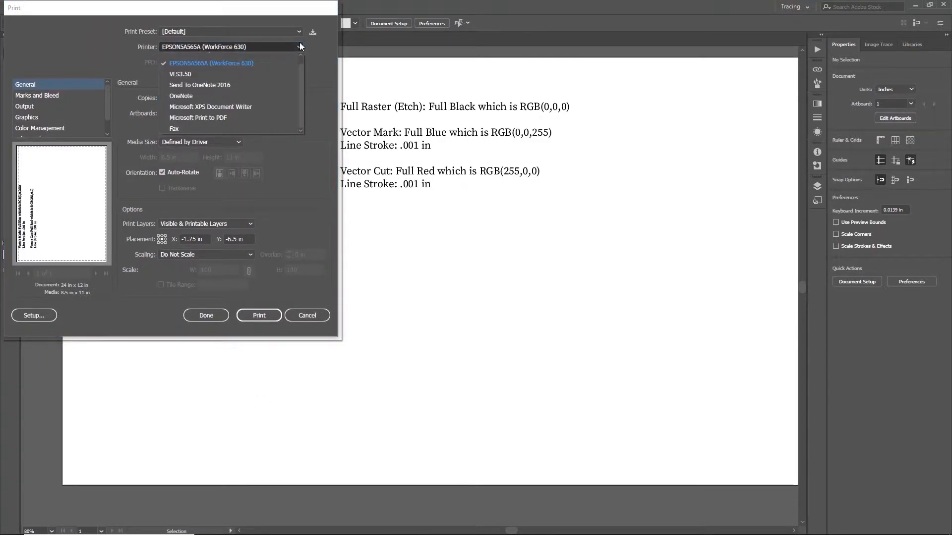
click(283, 74)
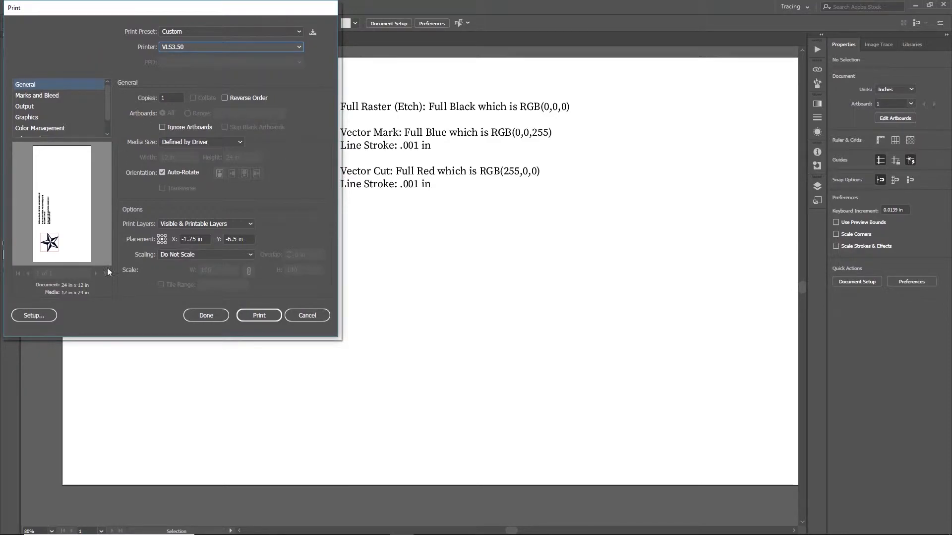
Step: Open the print setup, dismissing the operating-system notice with Don't Show Again checked
click(48, 318)
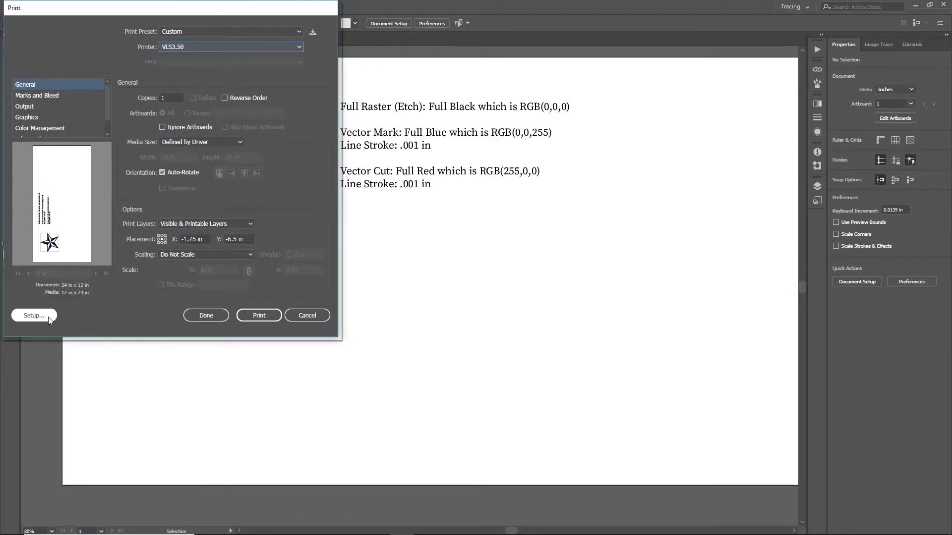
click(49, 318)
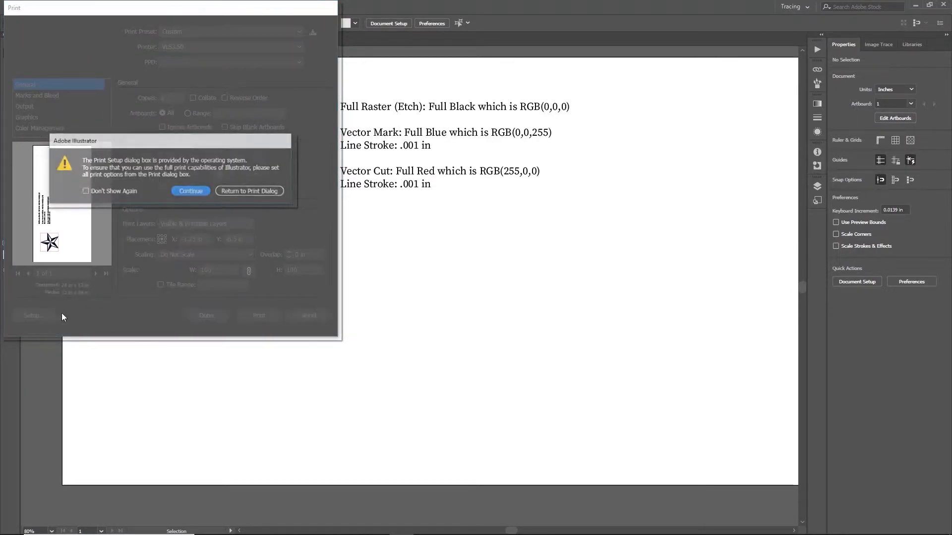
click(86, 192)
click(179, 190)
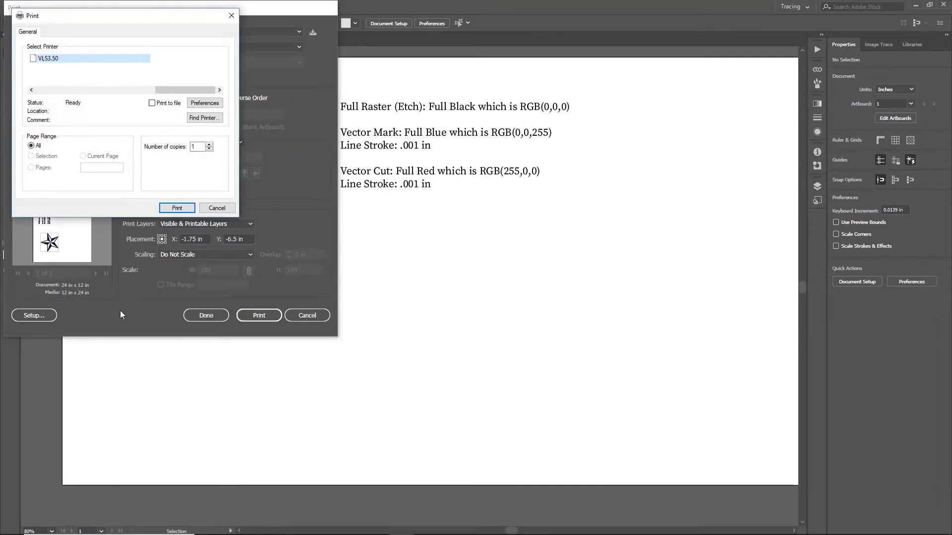
Step: Review the VLS3.50 laser settings' Manual Control and Materials Database tabs, then print the document
click(197, 105)
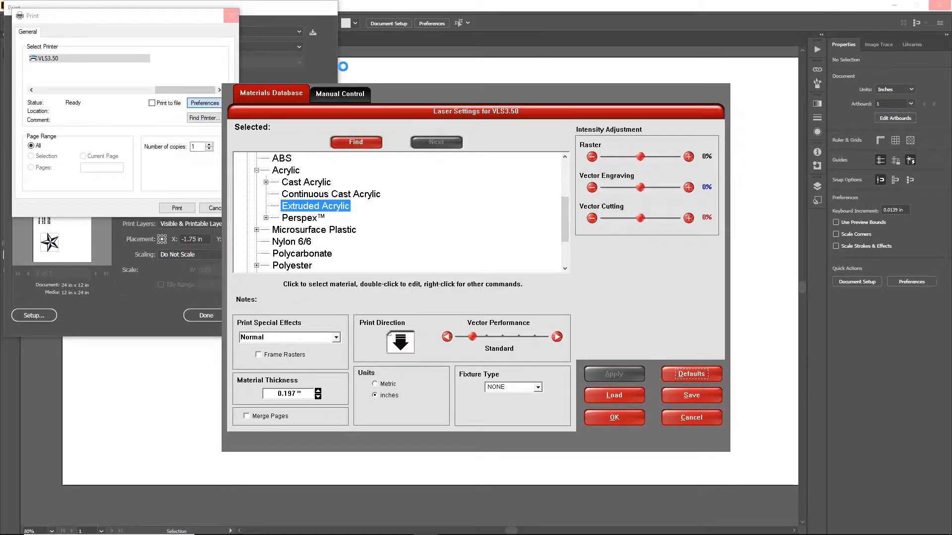
click(342, 99)
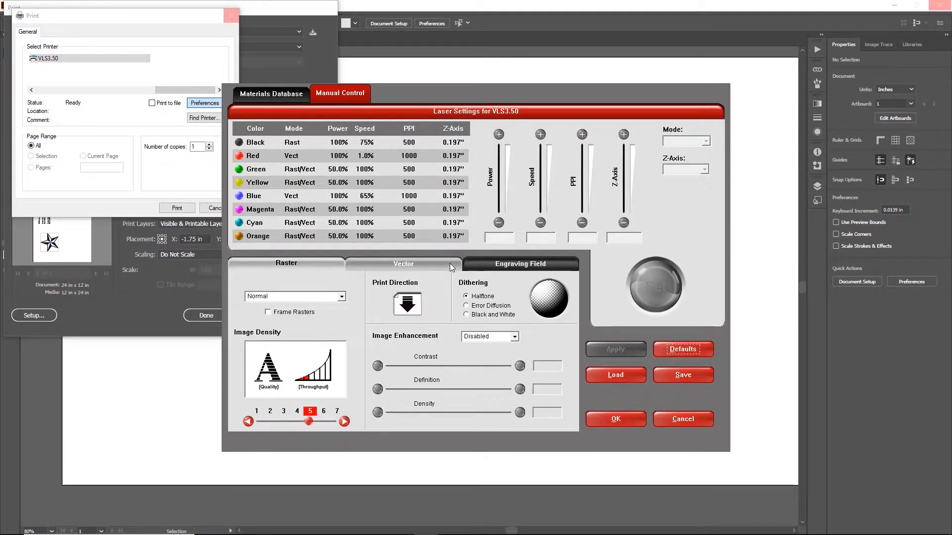
click(281, 94)
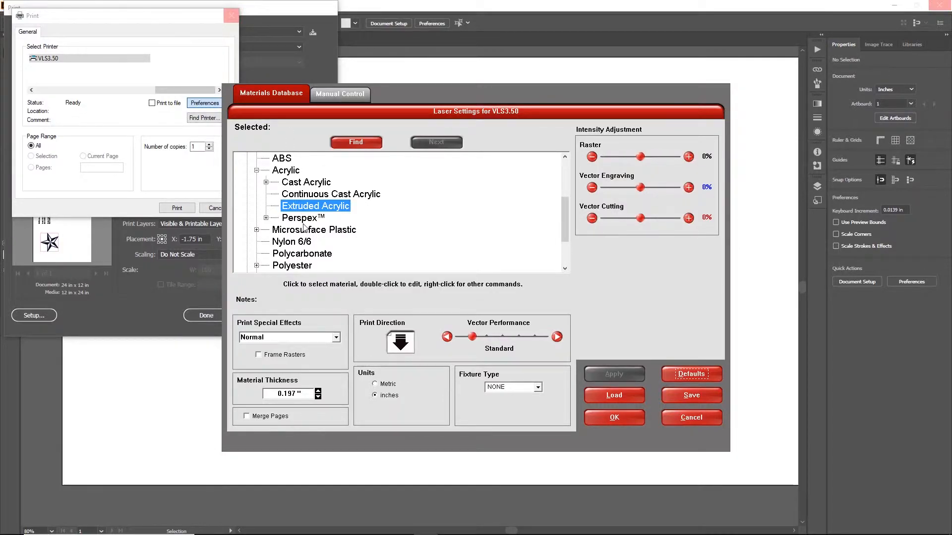
click(614, 425)
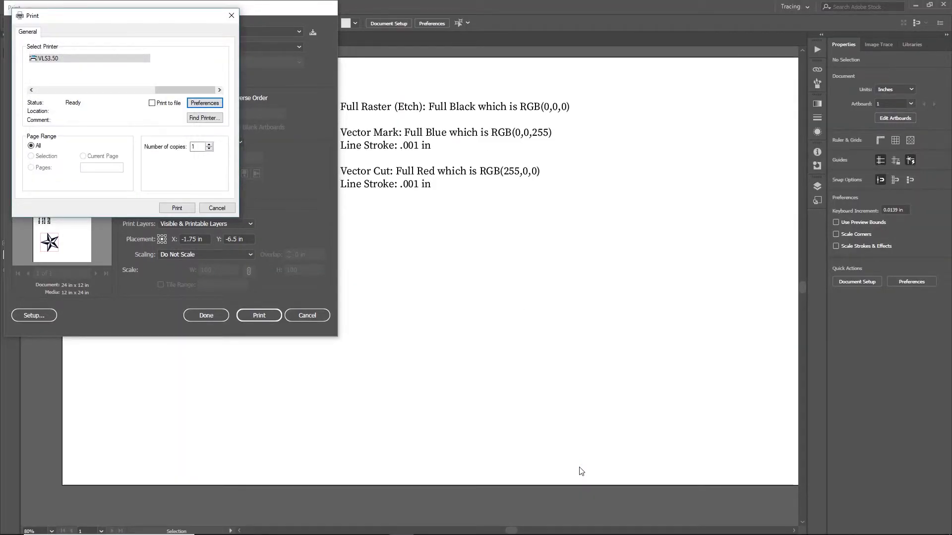
click(176, 209)
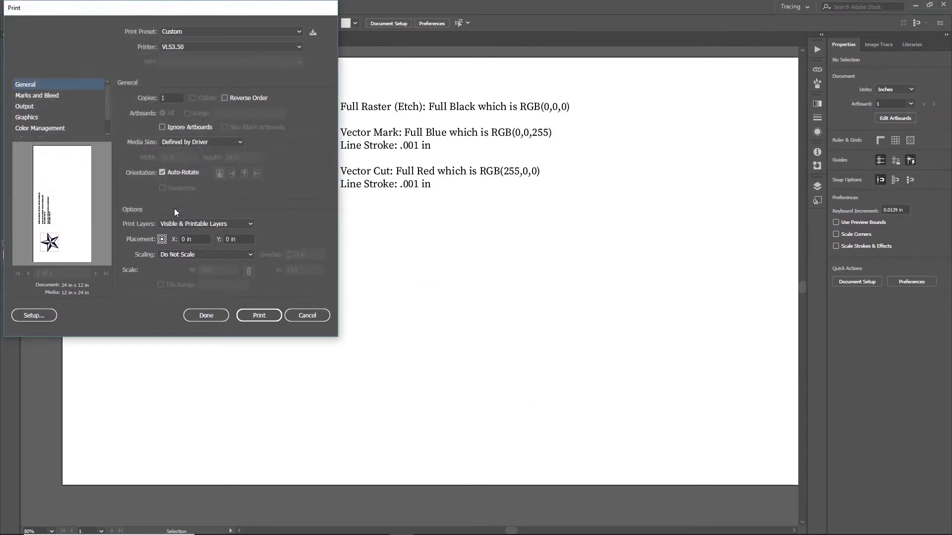
click(259, 316)
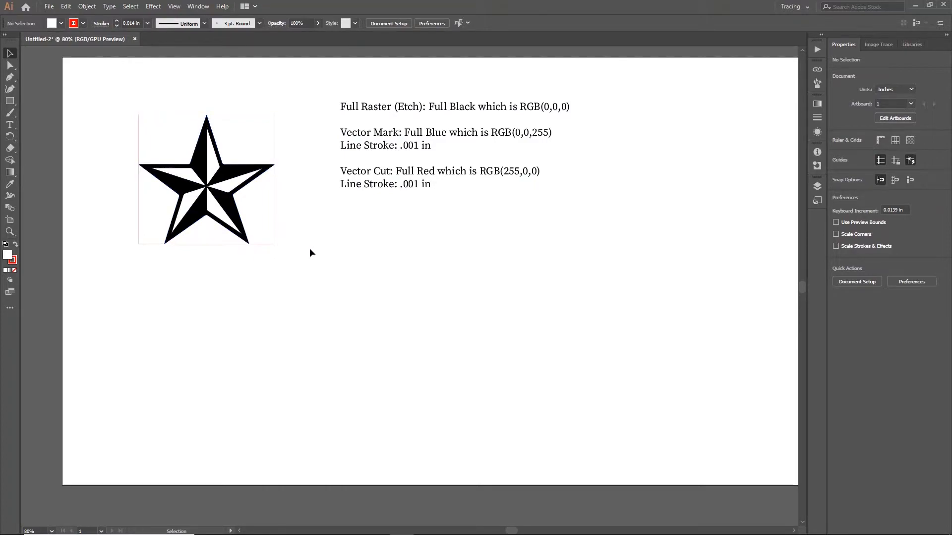
Step: Reopen the Print dialog's setup and the VLS3.50 laser preferences
click(55, 8)
click(75, 268)
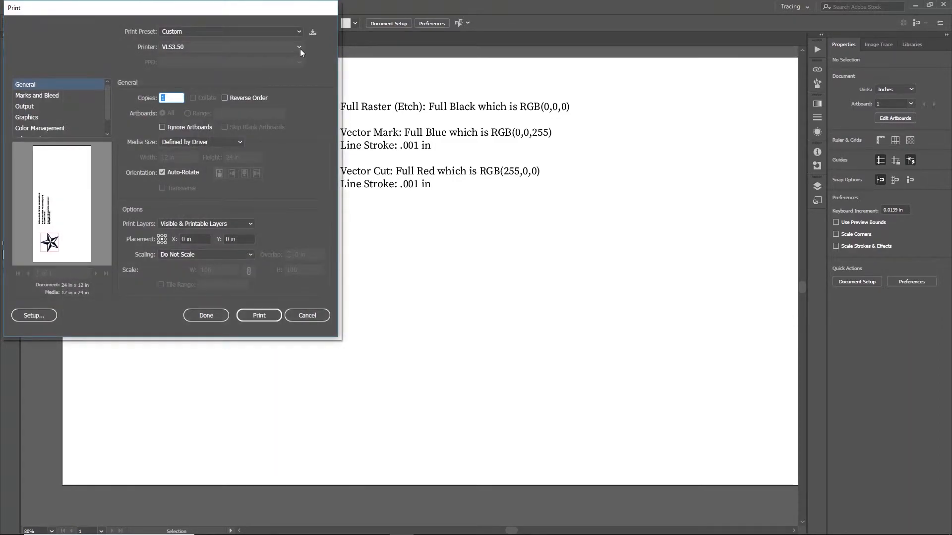
click(40, 317)
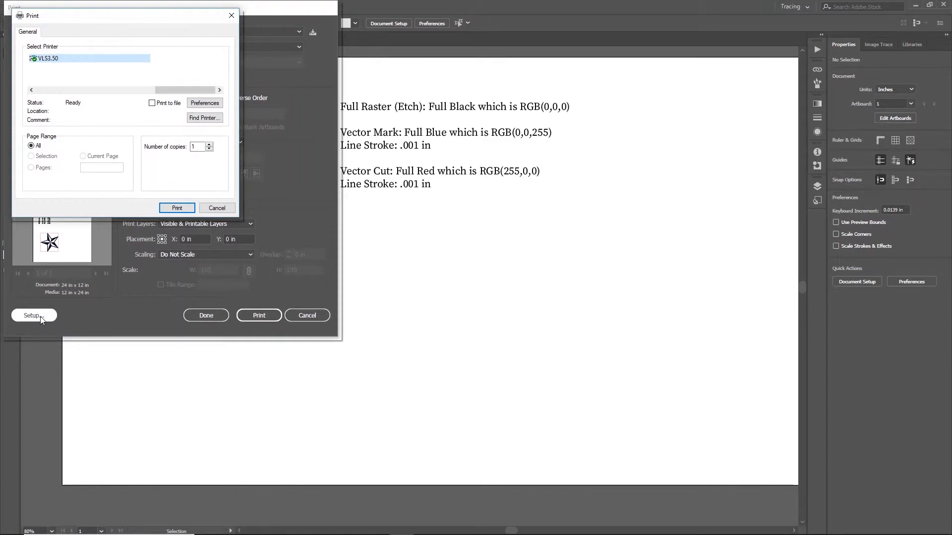
click(204, 103)
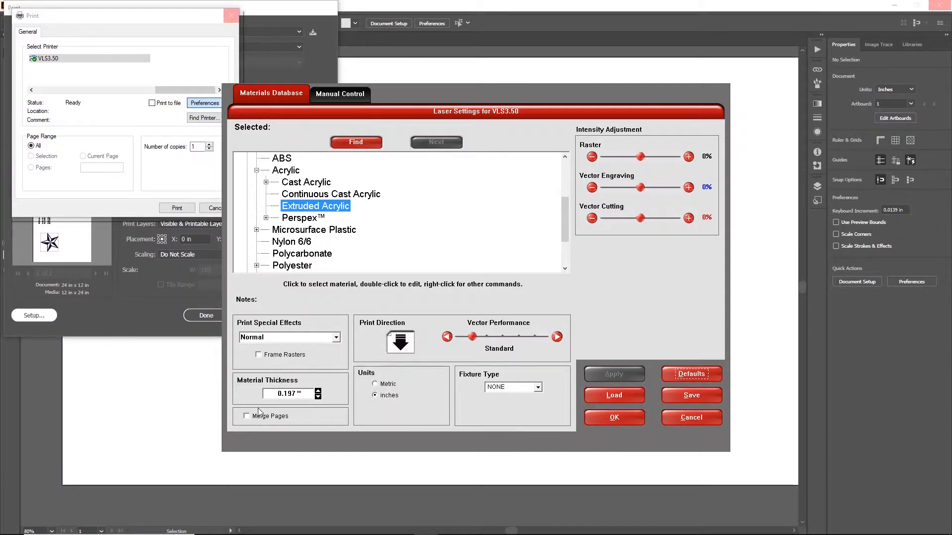
Step: Apply the Extruded Acrylic material settings in the laser preferences and print the document again
drag(279, 394, 319, 409)
click(337, 92)
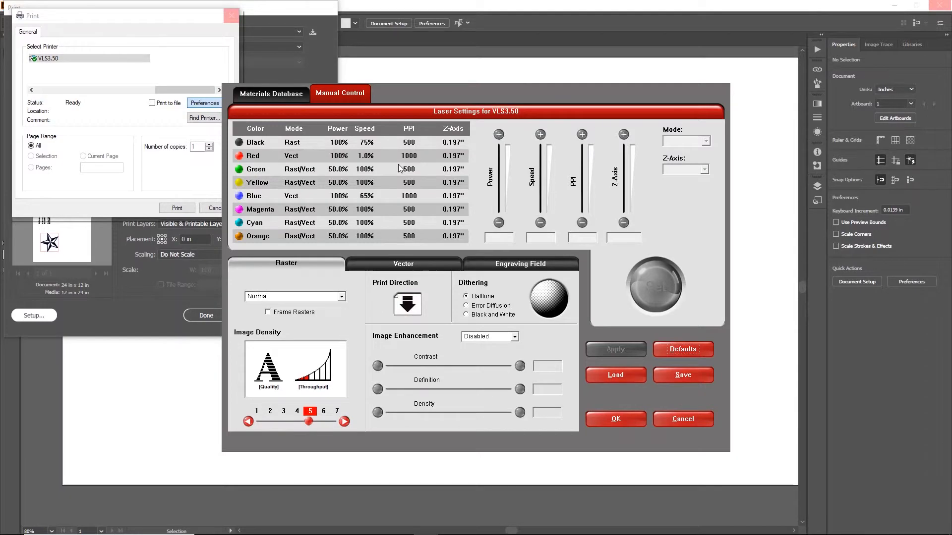
click(261, 95)
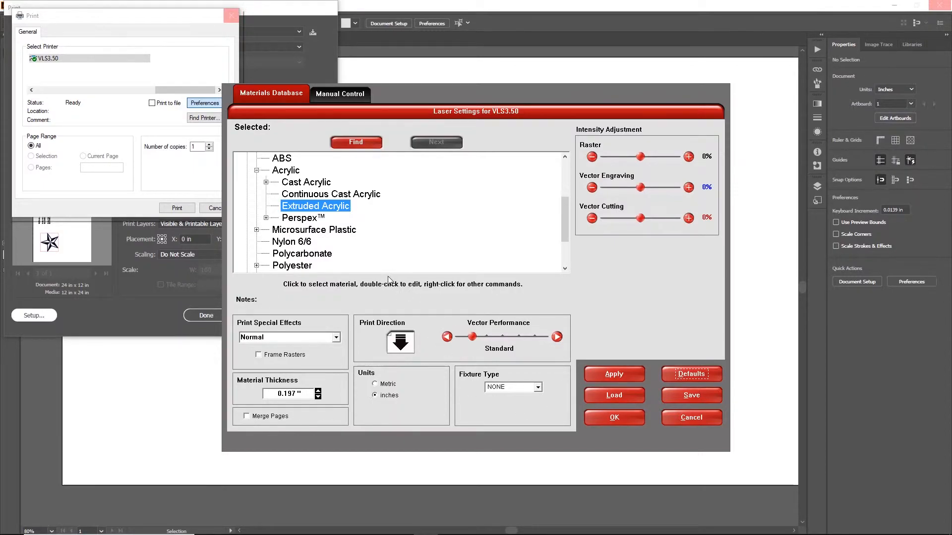
click(591, 380)
click(614, 417)
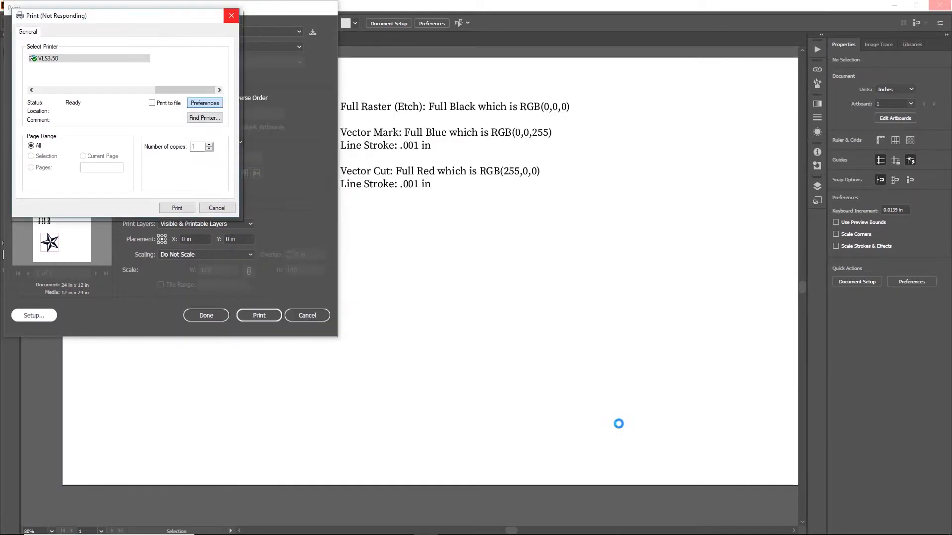
click(172, 207)
click(254, 313)
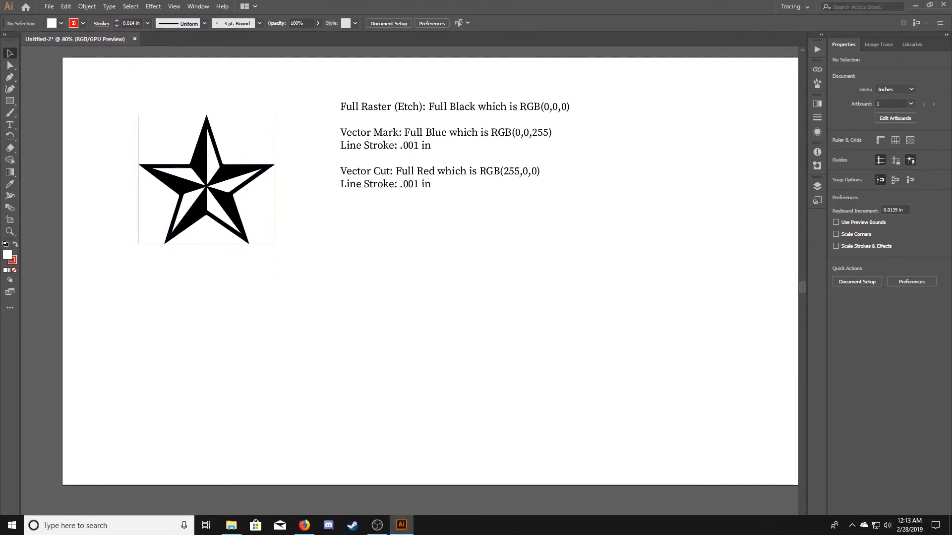
Step: Open the Universal laser Control Panel from the system tray to view the printed job
click(850, 527)
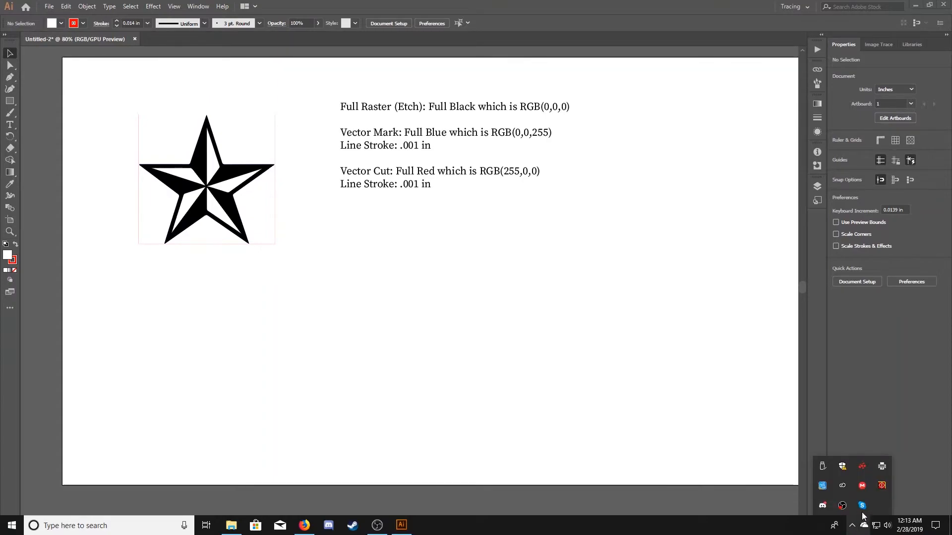
click(882, 485)
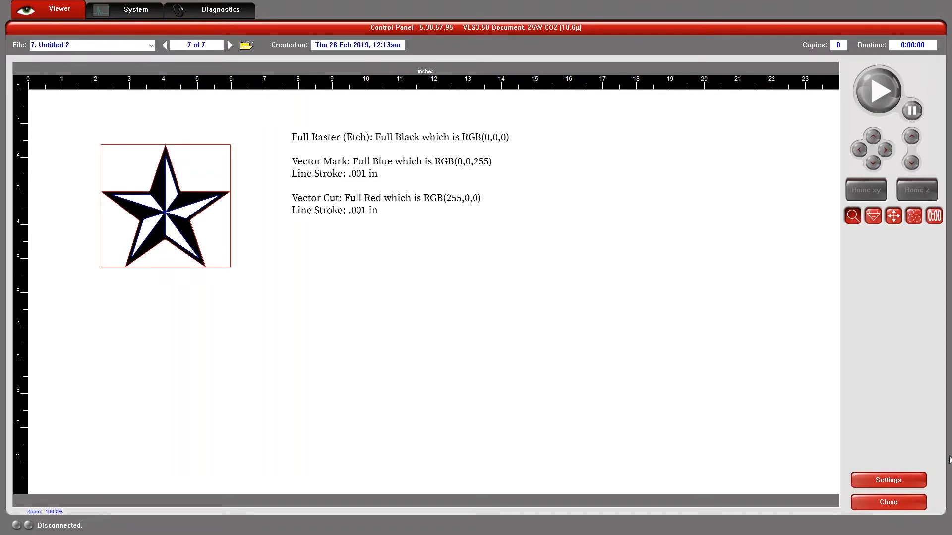
Step: Inspect the job's laser settings, then open the System setup tab
click(896, 490)
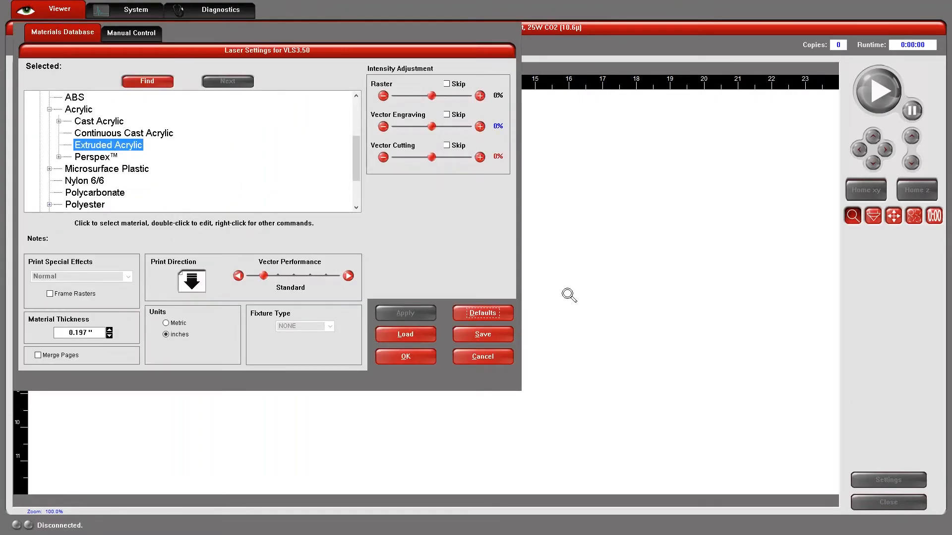
click(416, 358)
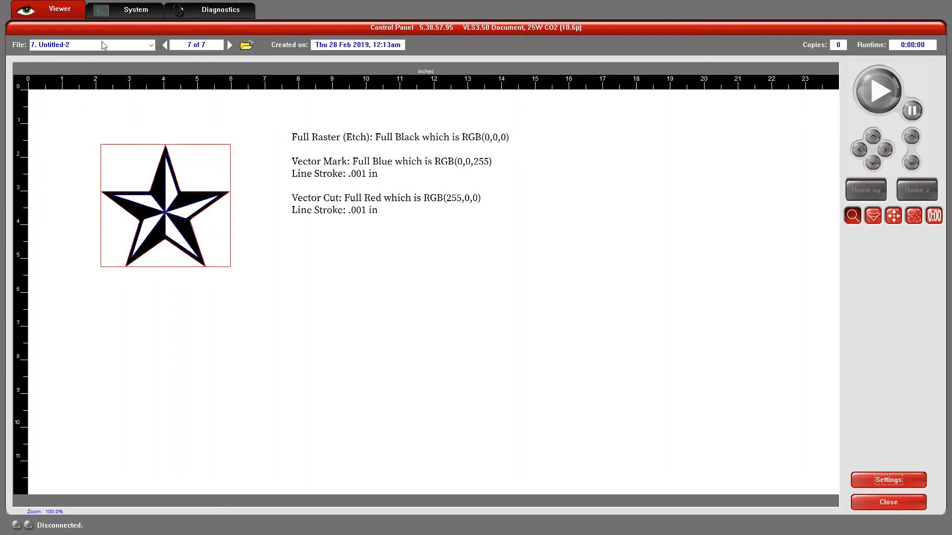
click(117, 11)
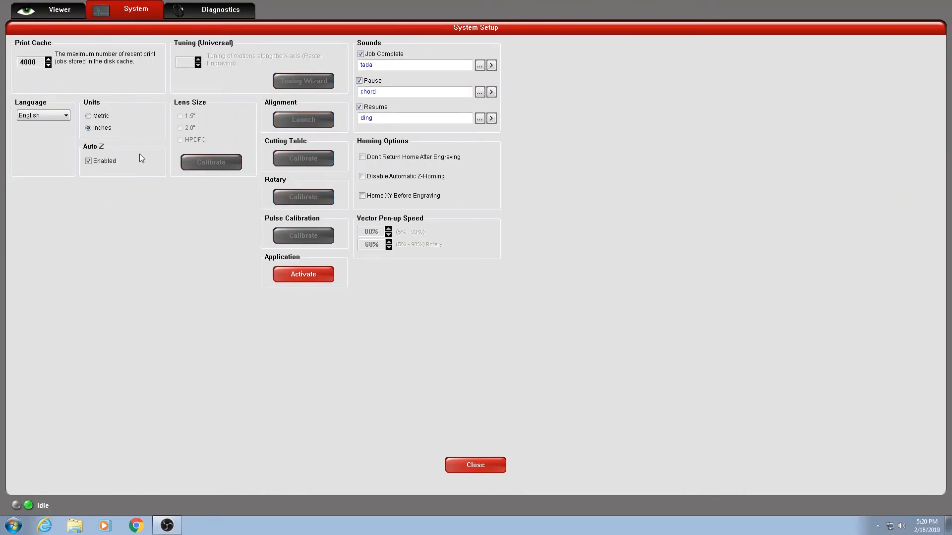